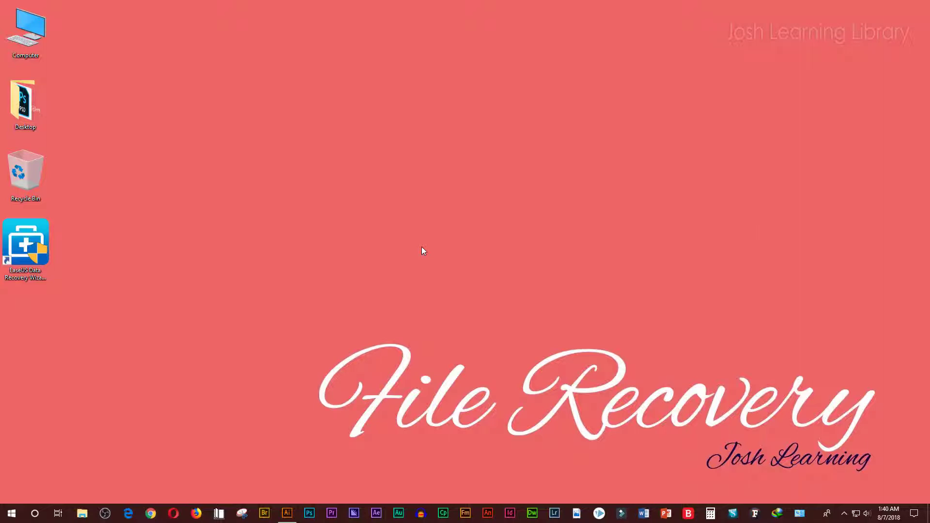
# Step: Open the computer's drive list in File Explorer and open the G: drive
pyautogui.click(12, 514)
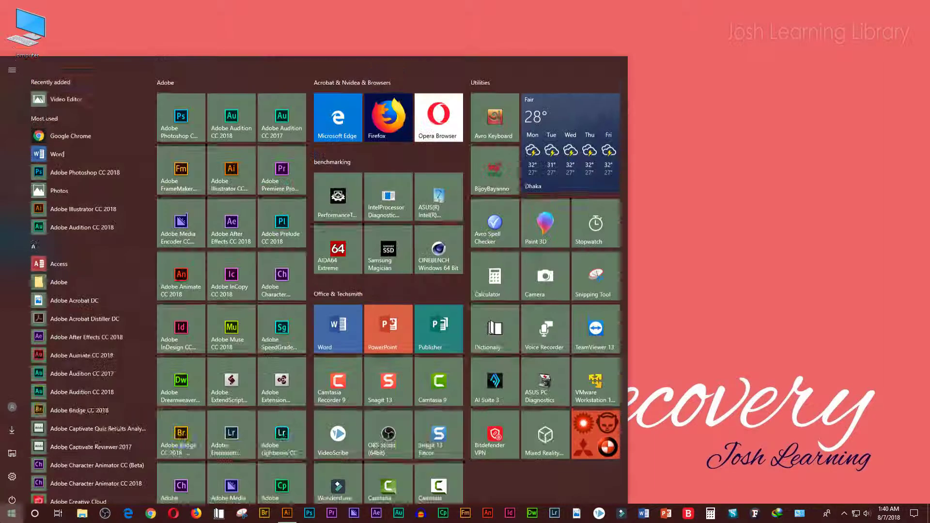
pyautogui.click(8, 449)
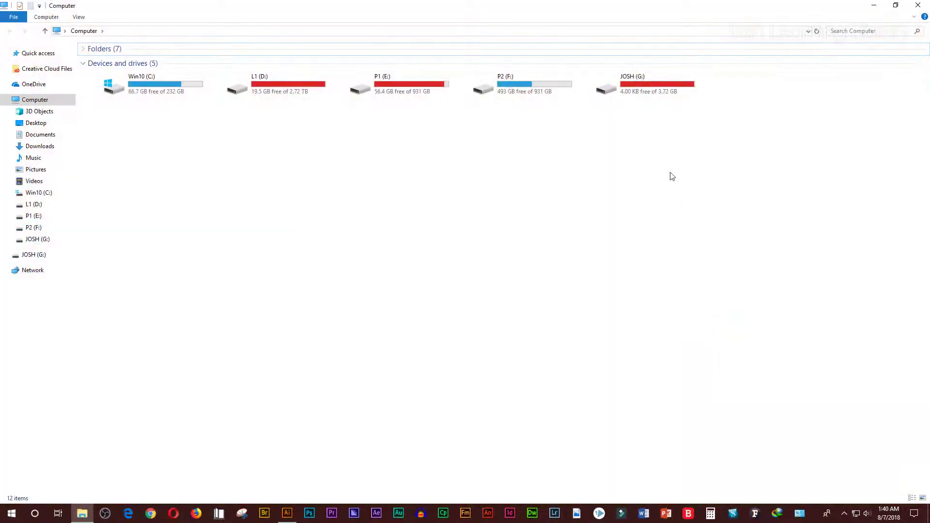
pyautogui.click(628, 90)
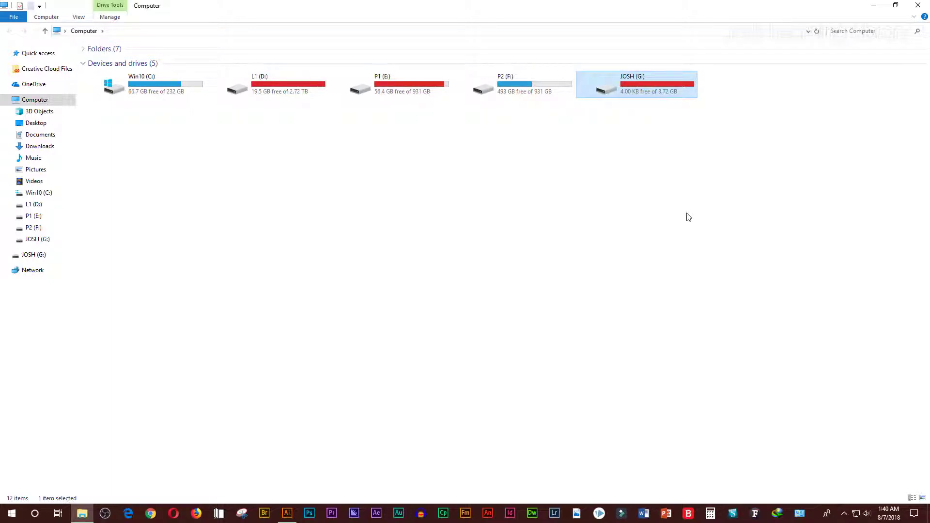
pyautogui.doubleClick(659, 85)
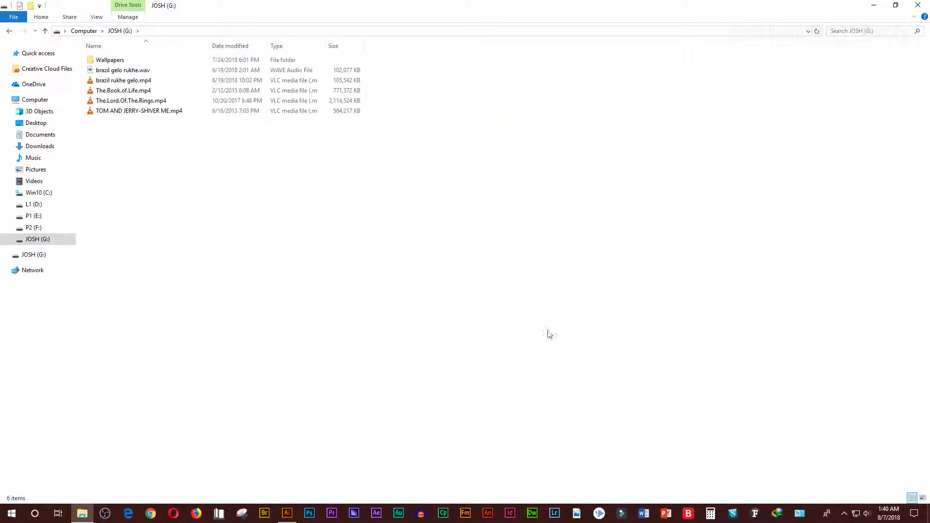
# Step: Display the G: drive's contents as extra large icons
pyautogui.rightClick(226, 173)
pyautogui.moveTo(247, 180)
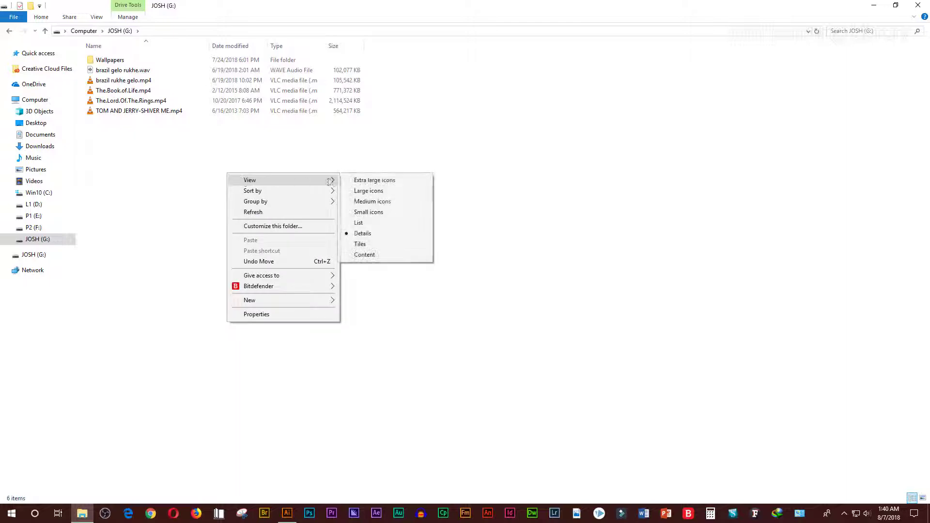
pyautogui.click(356, 180)
# Step: Look inside the Wallpapers folder, return to the G: drive's contents and select brazil gelo rukhe.wav
pyautogui.click(159, 176)
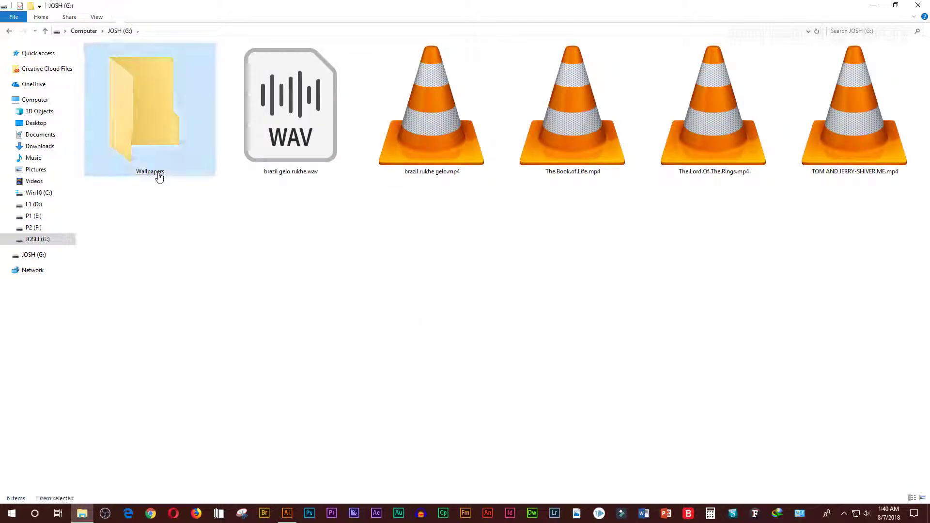
pyautogui.doubleClick(159, 177)
pyautogui.hotkey('alt', 'Left')
pyautogui.click(299, 166)
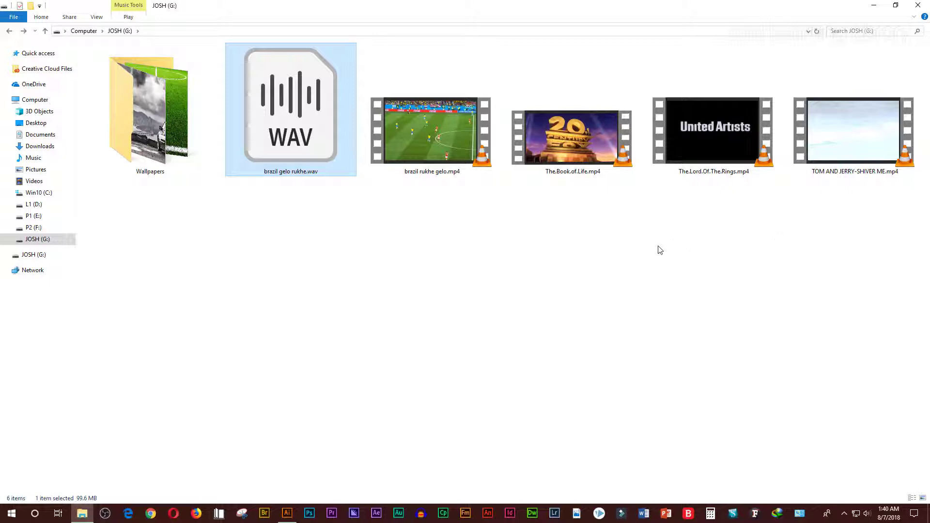
# Step: Quick-format the G: drive with the default FAT32 file system and close the Format dialog
pyautogui.press('BackSpace')
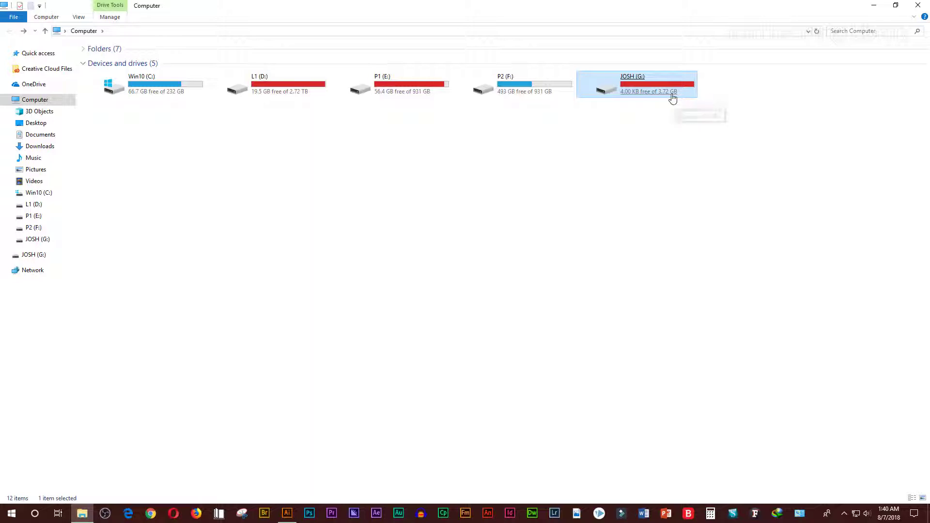
pyautogui.rightClick(673, 98)
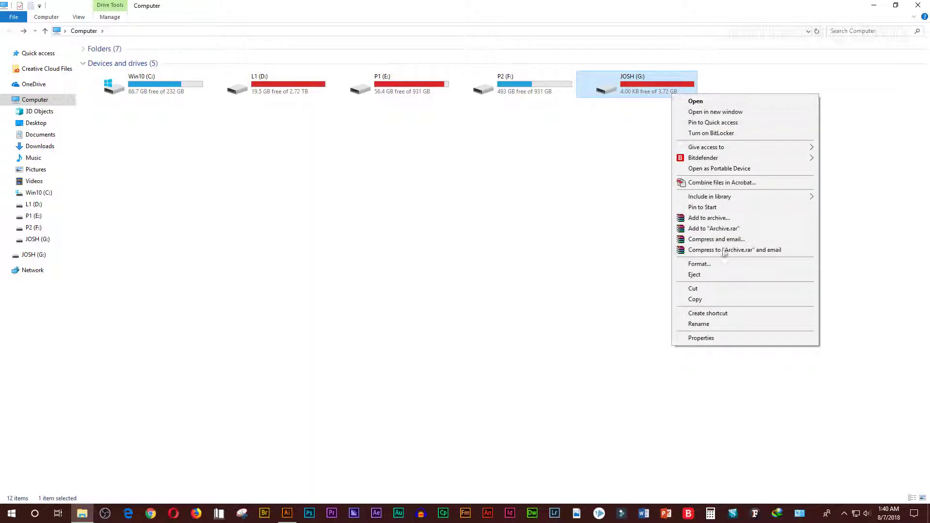
pyautogui.click(718, 266)
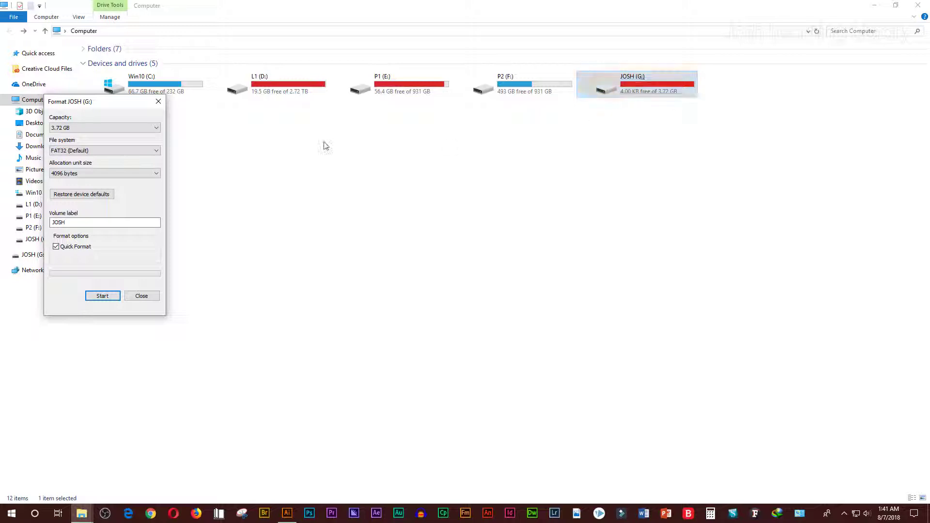
pyautogui.moveTo(103, 102); pyautogui.dragTo(407, 158)
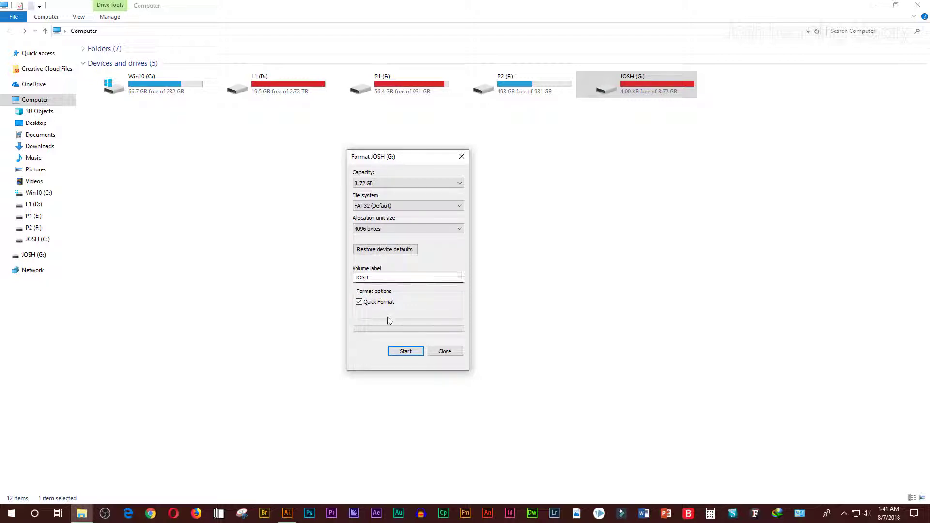
pyautogui.click(414, 354)
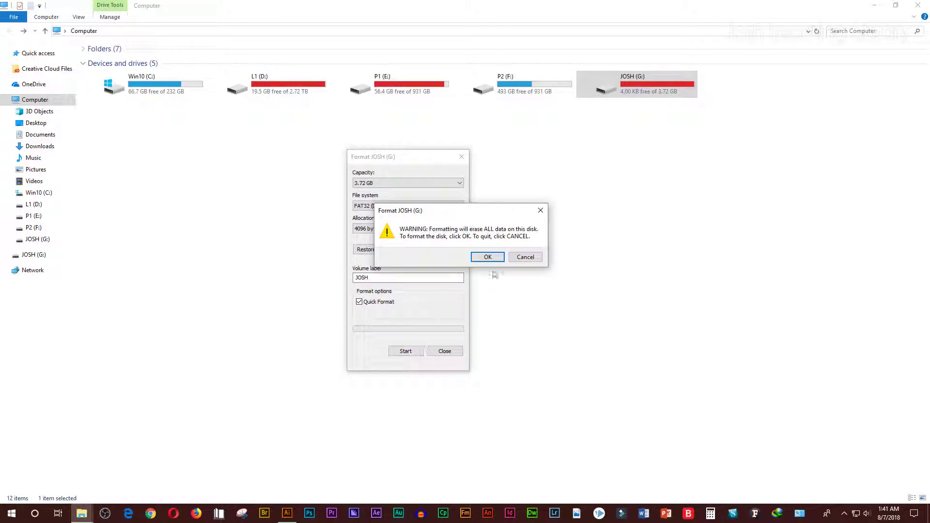
pyautogui.click(497, 260)
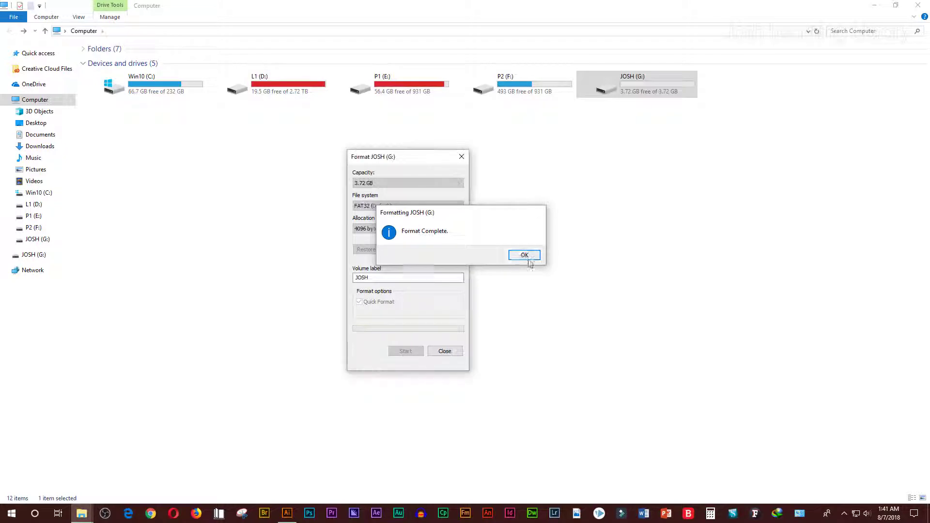
pyautogui.click(523, 255)
pyautogui.click(455, 353)
# Step: Refresh the drive list, check the contents of the formatted G: drive, and return to the desktop
pyautogui.rightClick(519, 201)
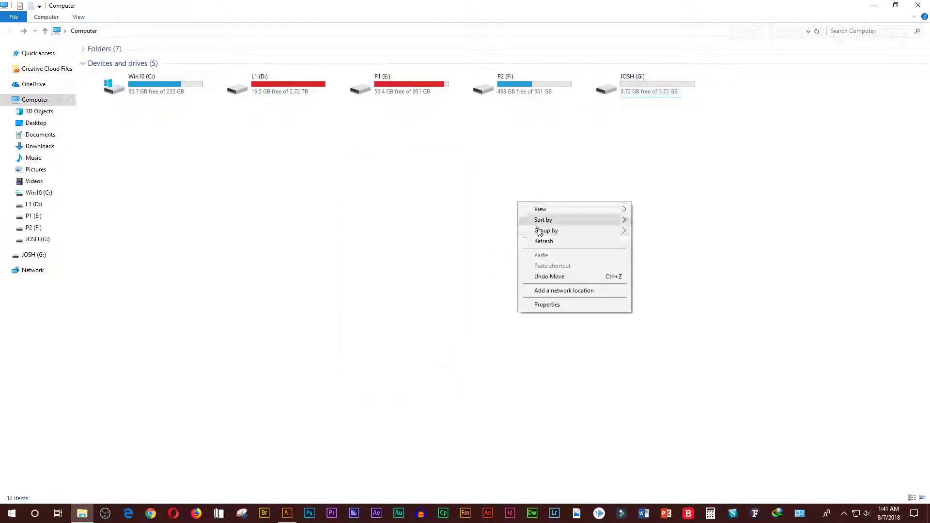
pyautogui.click(544, 241)
pyautogui.doubleClick(652, 103)
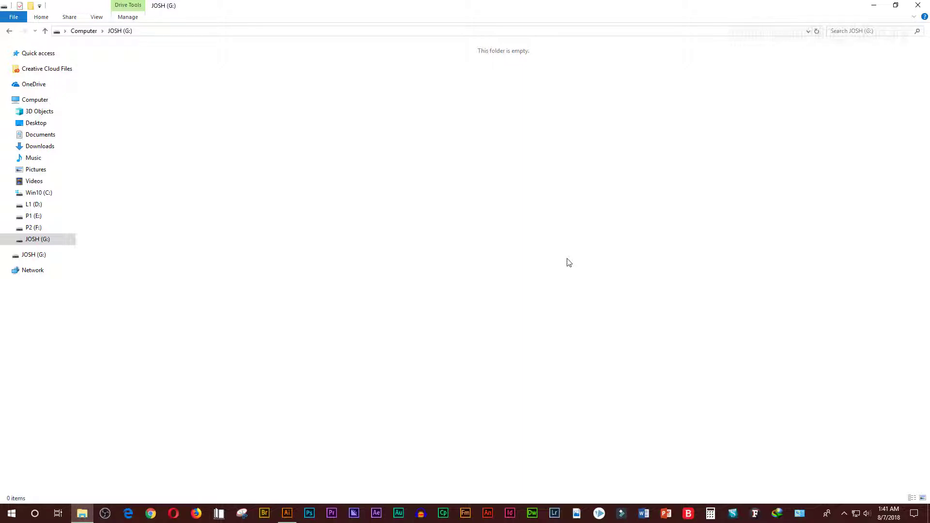
pyautogui.hotkey('alt', 'Left')
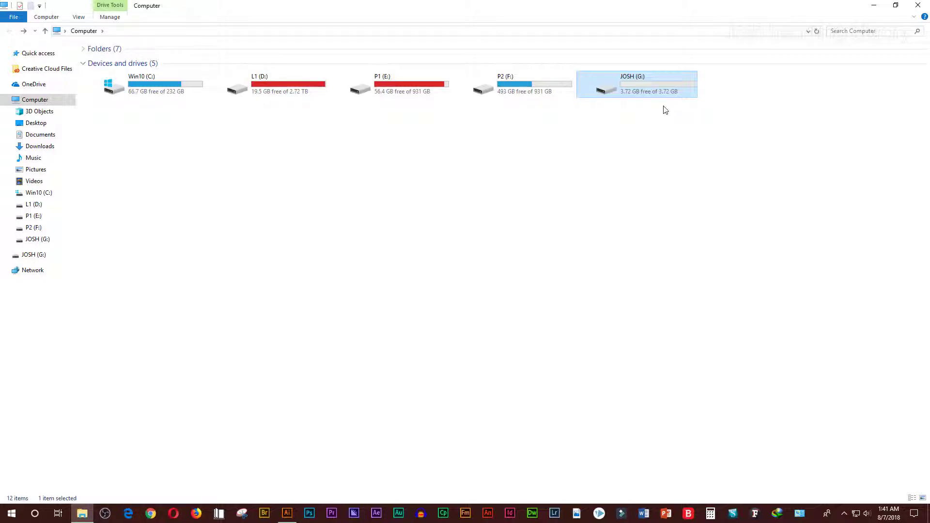
pyautogui.click(590, 213)
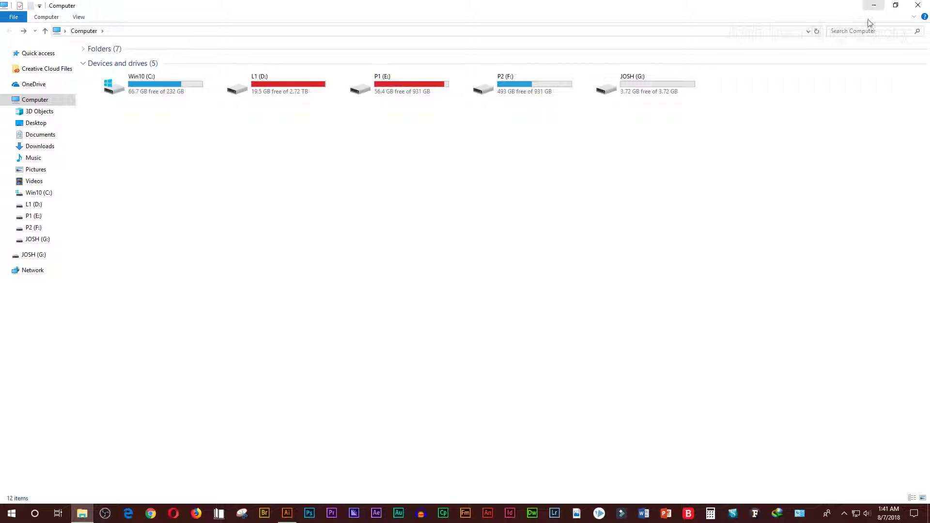
pyautogui.click(667, 99)
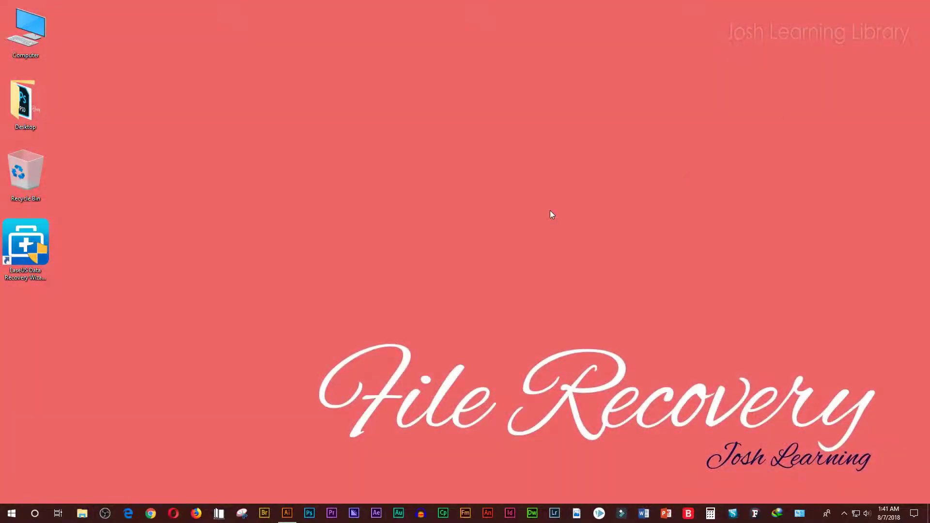
# Step: Launch EaseUS Data Recovery Wizard from the desktop and continue to location selection with all file types included
pyautogui.rightClick(283, 118)
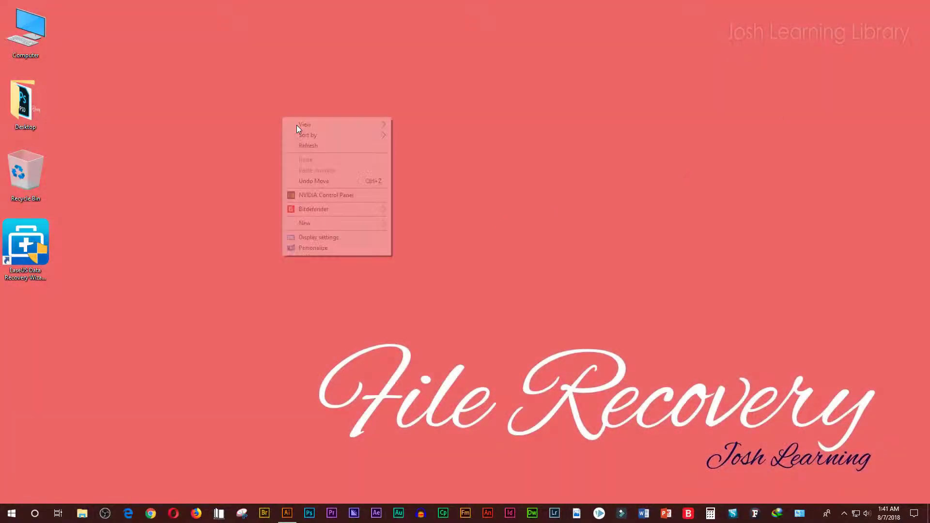
pyautogui.click(316, 145)
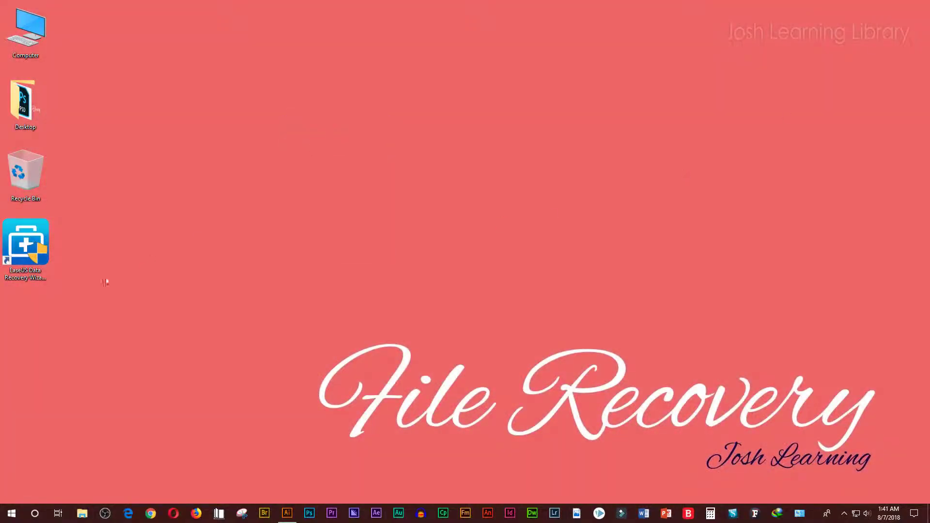
pyautogui.click(26, 284)
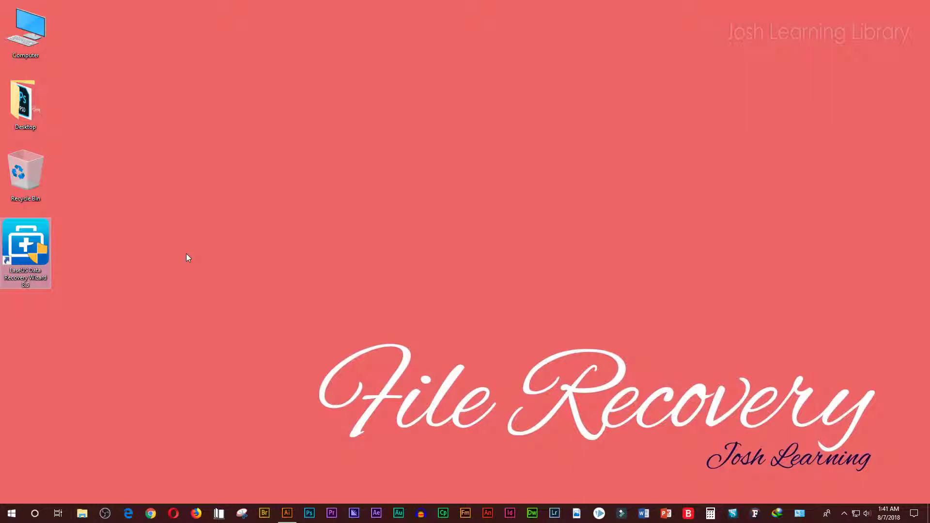
pyautogui.doubleClick(35, 277)
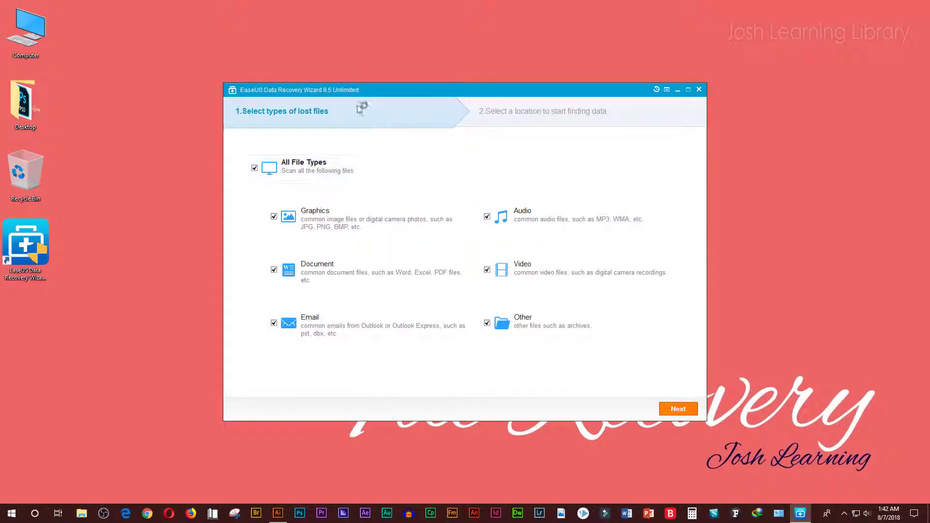
pyautogui.moveTo(351, 90); pyautogui.dragTo(285, 69)
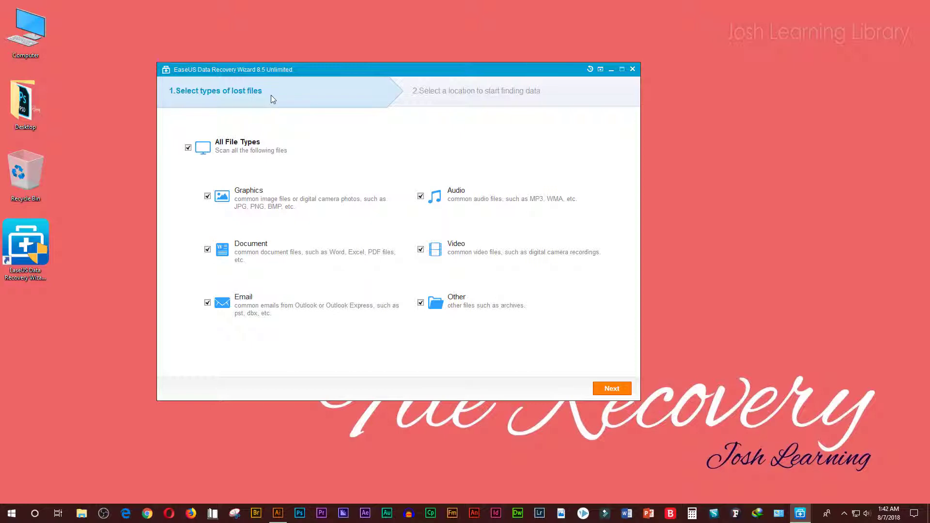
pyautogui.click(622, 389)
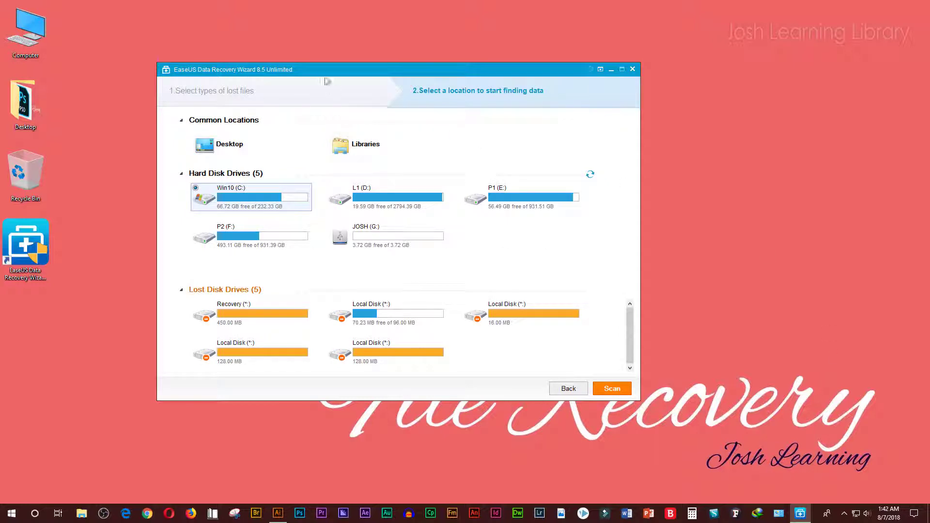
# Step: Choose the G: drive as the location and scan it for lost files
pyautogui.moveTo(327, 81); pyautogui.dragTo(346, 93)
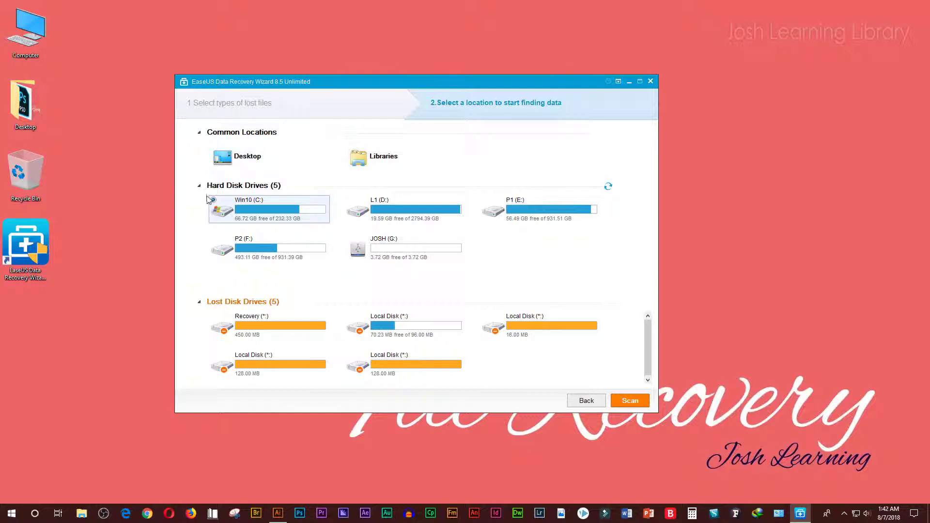
pyautogui.click(392, 248)
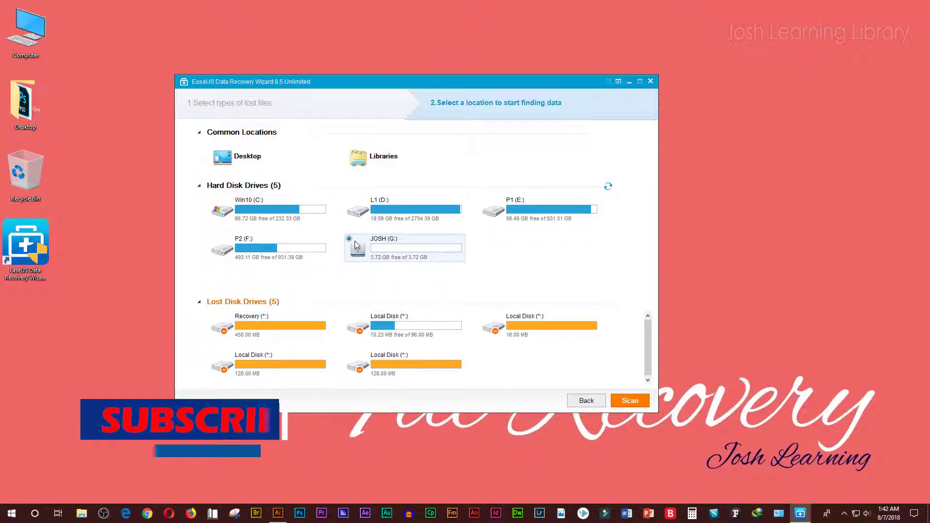
pyautogui.click(638, 400)
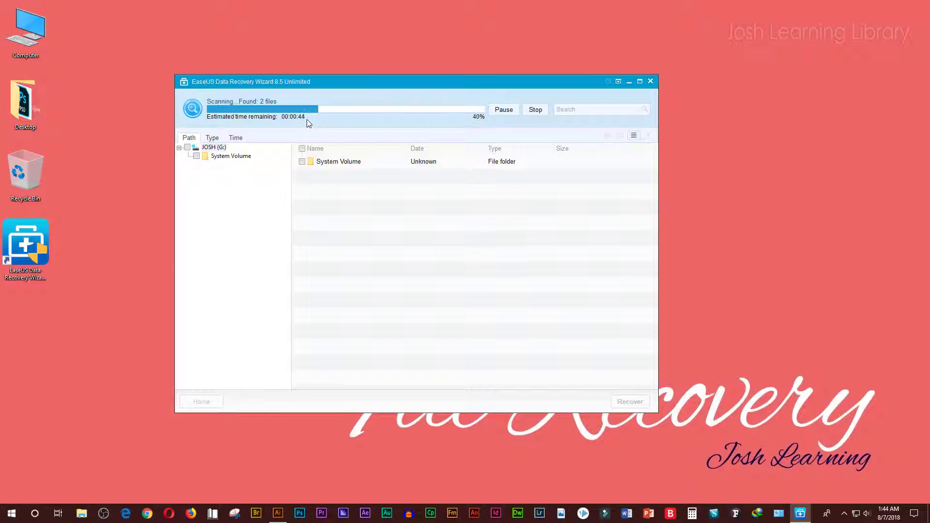
# Step: Switch to Illustrator to view the memory sector diagram, and return to the recovery wizard
pyautogui.click(277, 513)
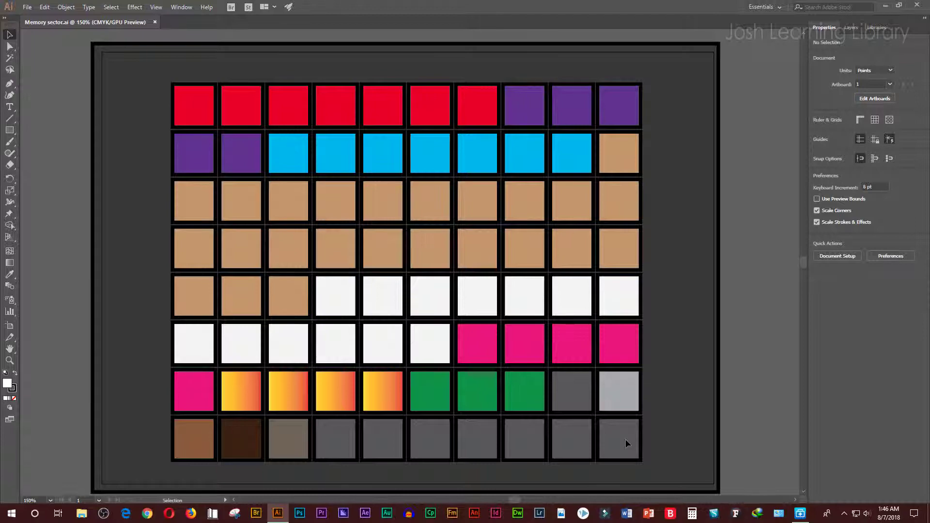
pyautogui.click(890, 5)
pyautogui.moveTo(316, 88); pyautogui.dragTo(343, 100)
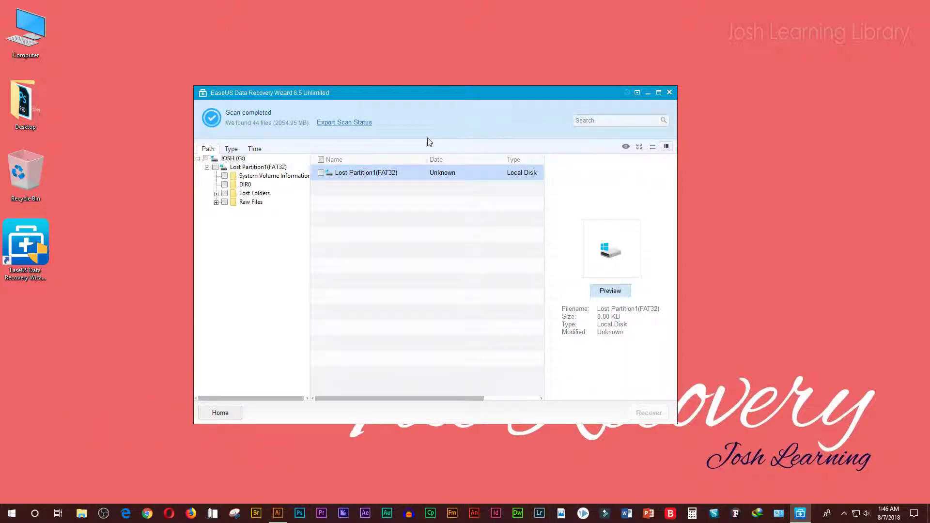
# Step: Examine Lost Partition1(FAT32) and its Raw Files subfolders for MP4, ShockWave Flash, WAVE and JPEG files
pyautogui.click(252, 168)
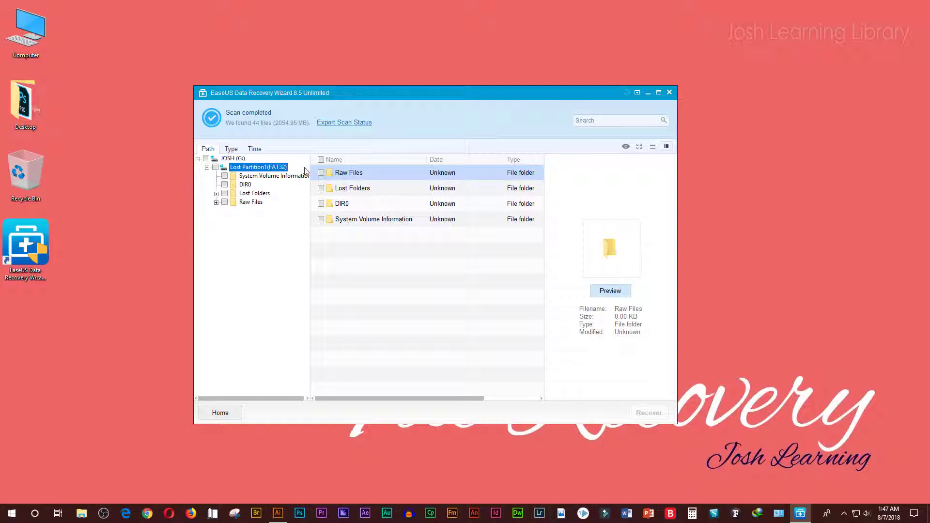
pyautogui.click(216, 203)
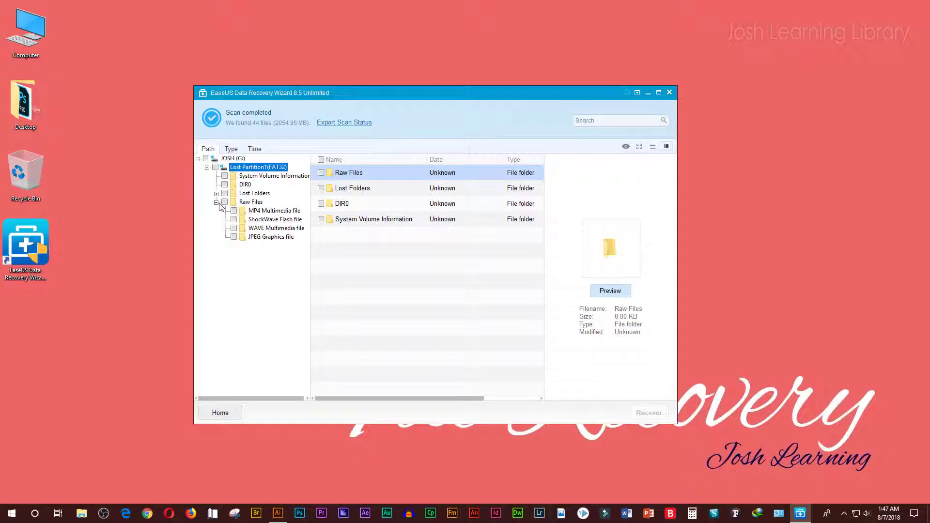
pyautogui.click(268, 212)
pyautogui.click(275, 220)
pyautogui.click(282, 229)
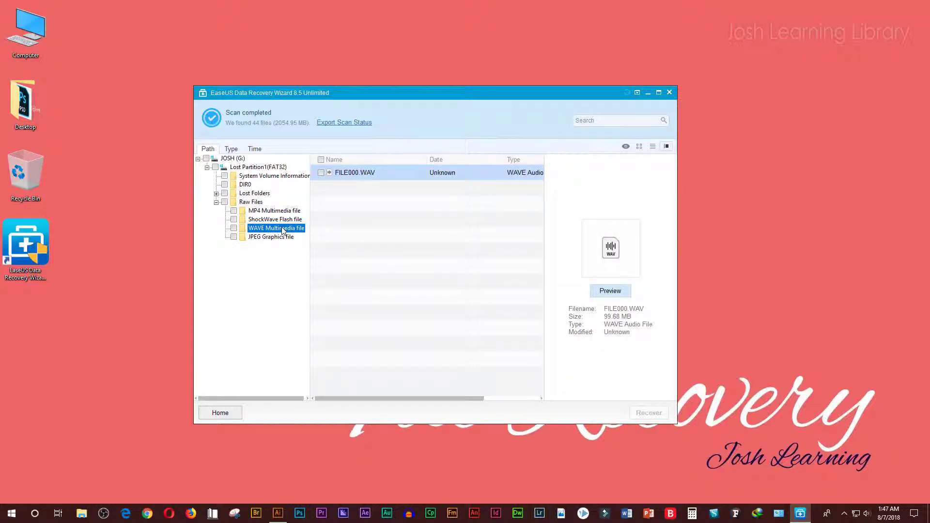
pyautogui.click(283, 238)
pyautogui.click(283, 230)
pyautogui.click(284, 239)
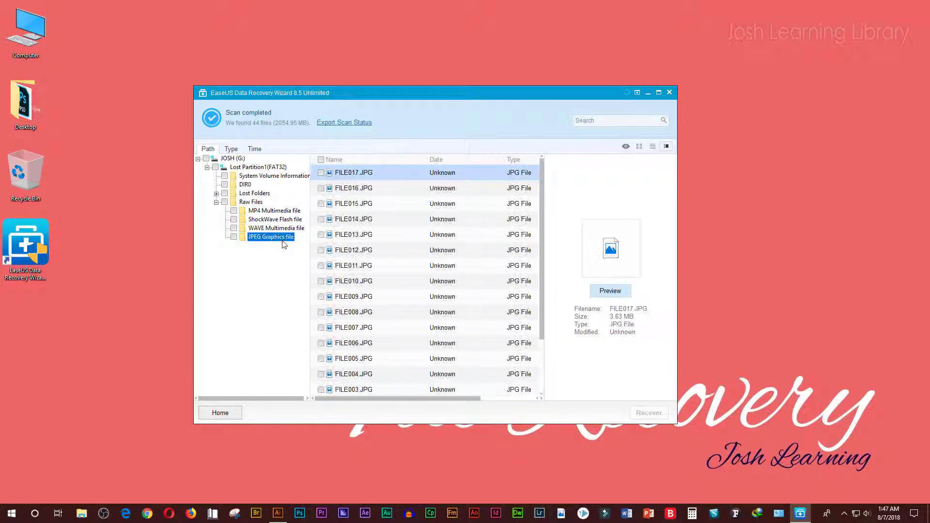
# Step: Try marking the JPEG Graphics file folder for recovery, and clear the selection again
pyautogui.click(234, 237)
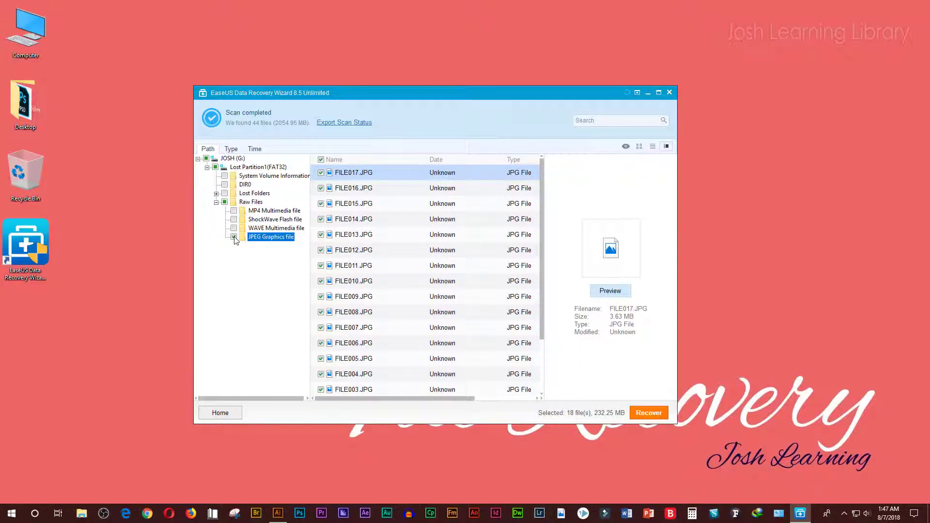
pyautogui.click(650, 412)
pyautogui.click(234, 237)
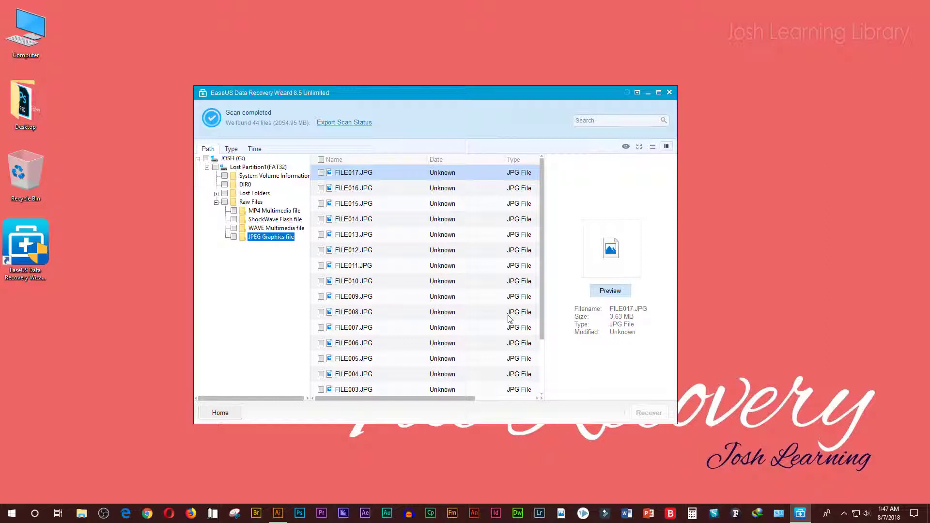
# Step: Try marking FILE010.JPG in the JPEG Graphics file folder for recovery, and clear the selection through the Raw Files folder
pyautogui.click(234, 237)
pyautogui.click(234, 237)
pyautogui.click(321, 282)
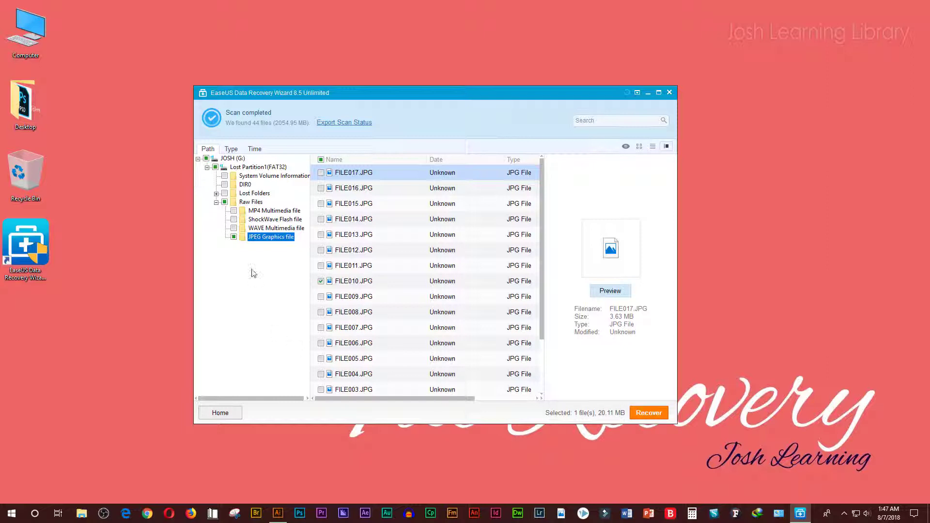
pyautogui.click(224, 203)
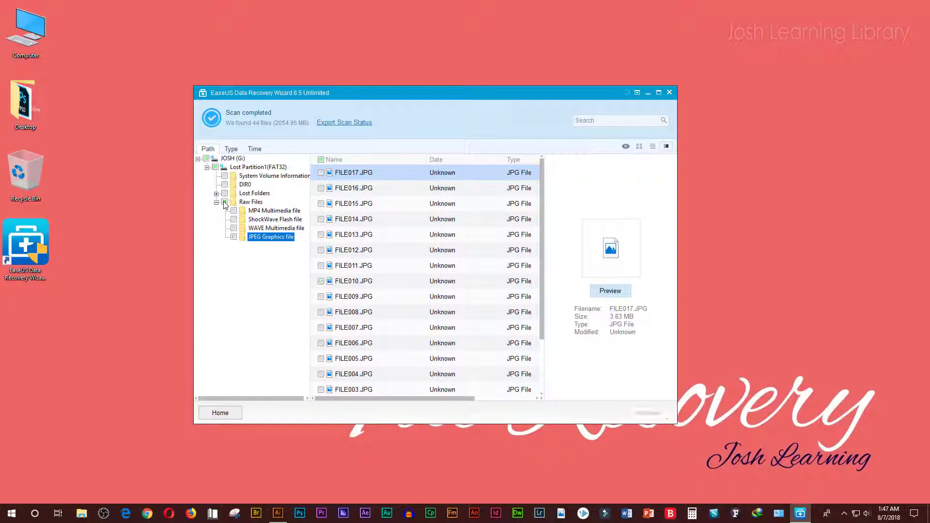
# Step: Mark everything in Lost Partition1(FAT32) for recovery and start the recovery of the selected files
pyautogui.click(215, 168)
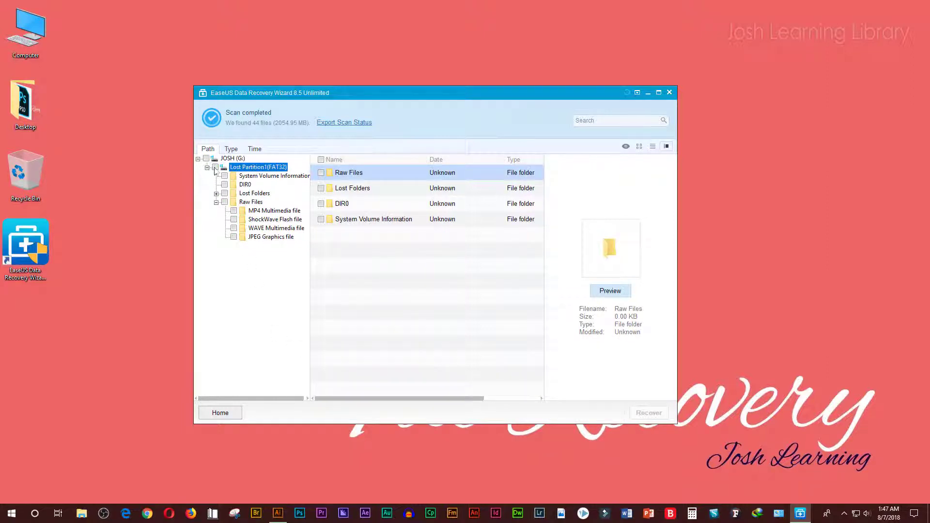
pyautogui.click(216, 167)
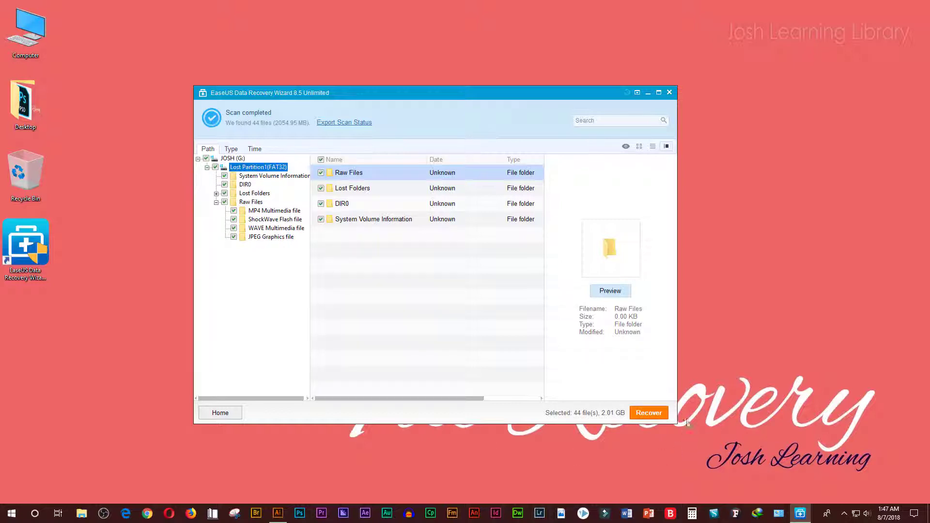
pyautogui.click(661, 414)
pyautogui.click(653, 414)
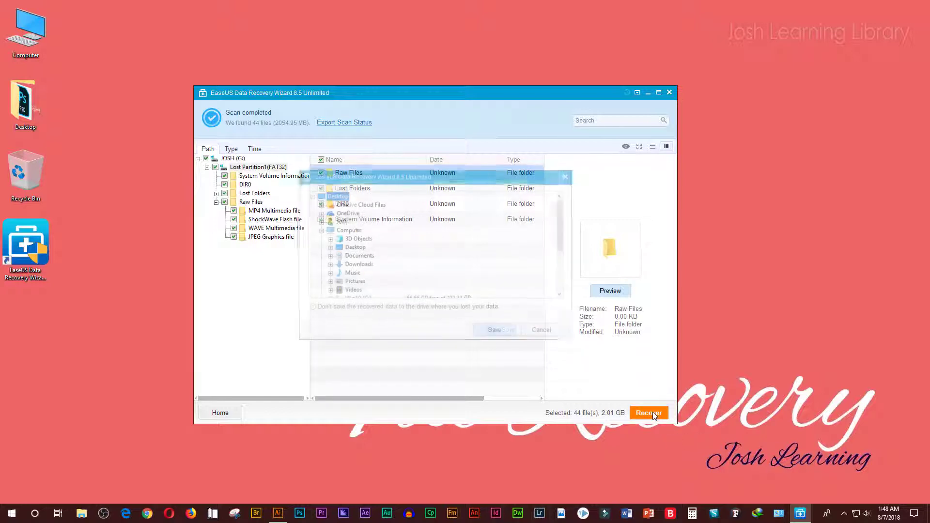
# Step: Try choosing the Desktop under Computer as the save location for the recovered files
pyautogui.click(359, 249)
pyautogui.rightClick(745, 80)
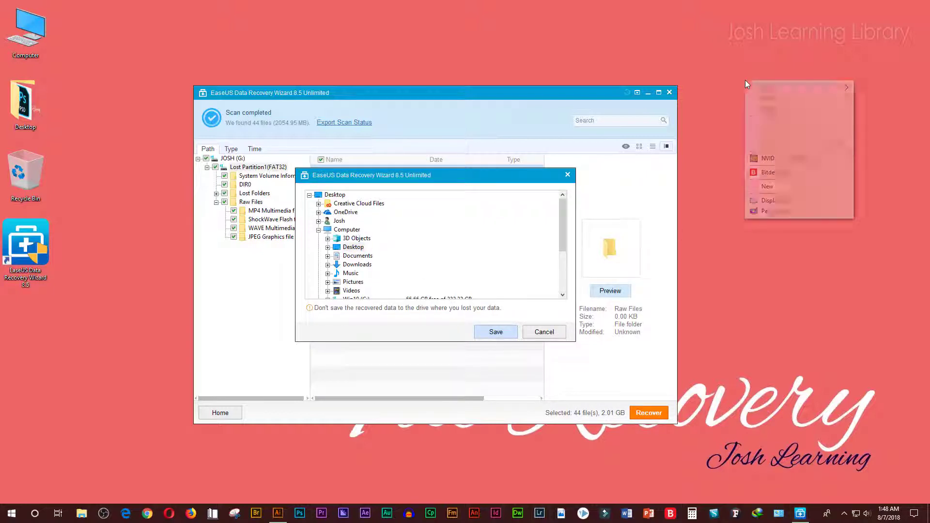
pyautogui.click(430, 245)
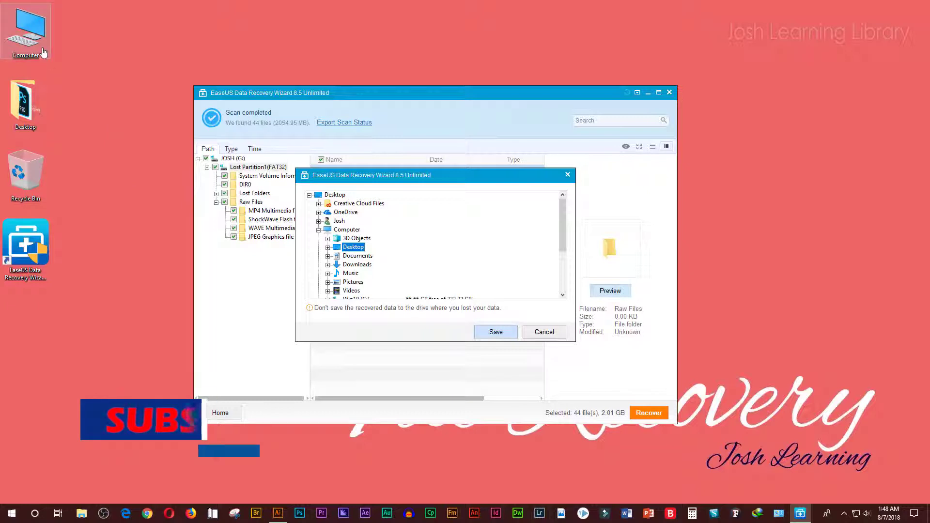
# Step: Create a new folder on the Windows desktop and name it "recoverd files"
pyautogui.rightClick(819, 90)
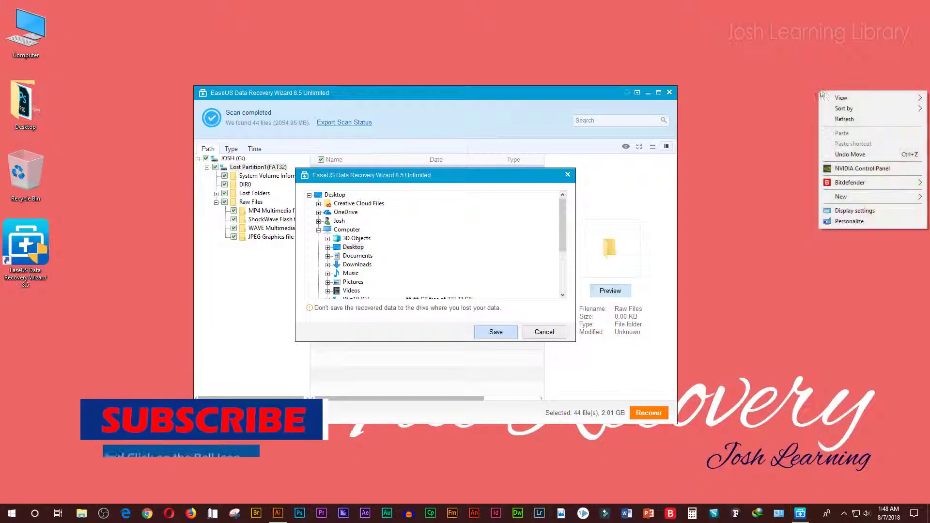
pyautogui.moveTo(860, 195)
pyautogui.click(703, 196)
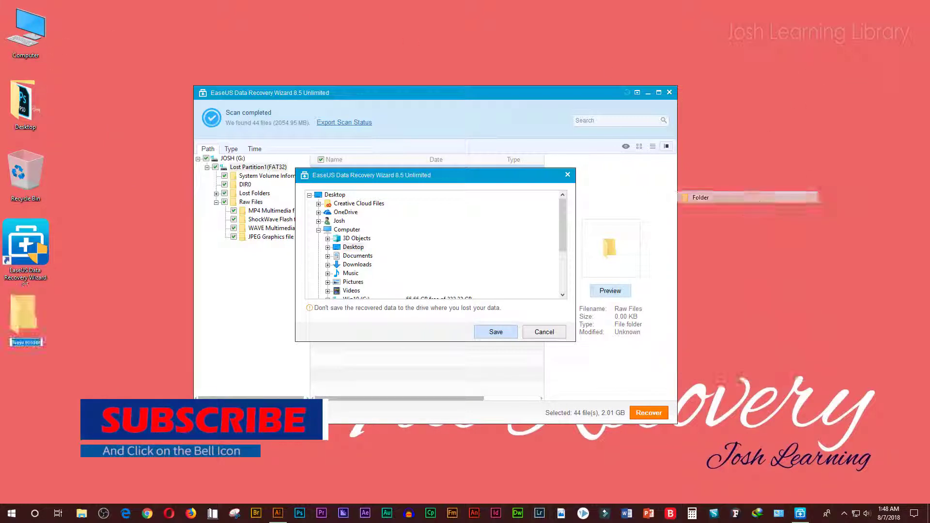
pyautogui.write('reco')
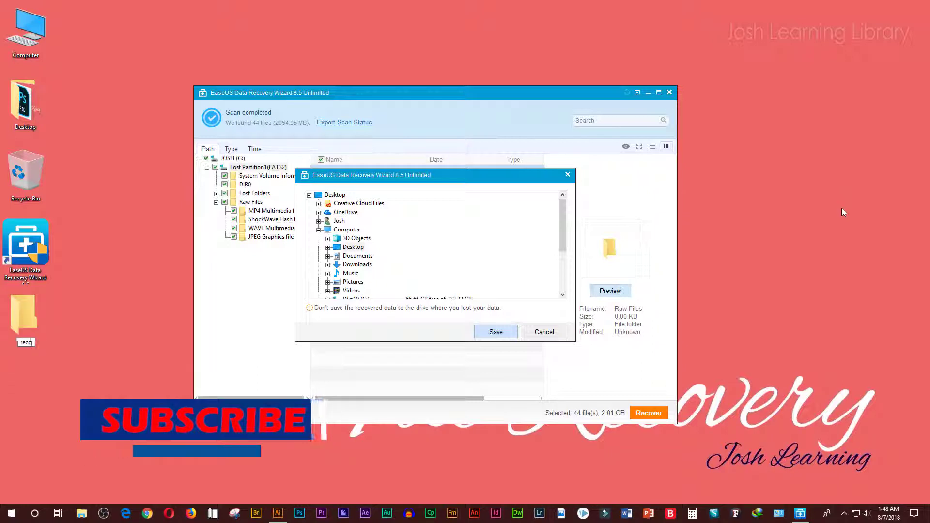
pyautogui.write('verd files')
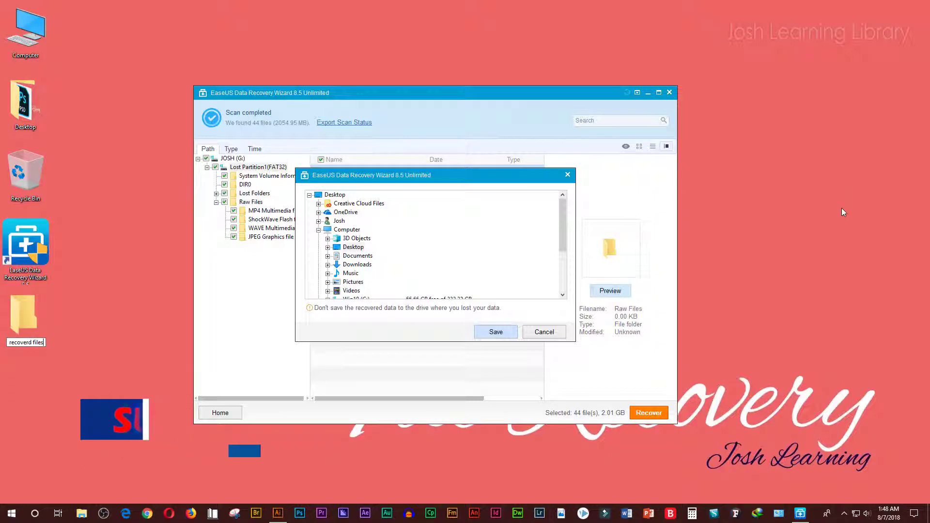
pyautogui.press('Return')
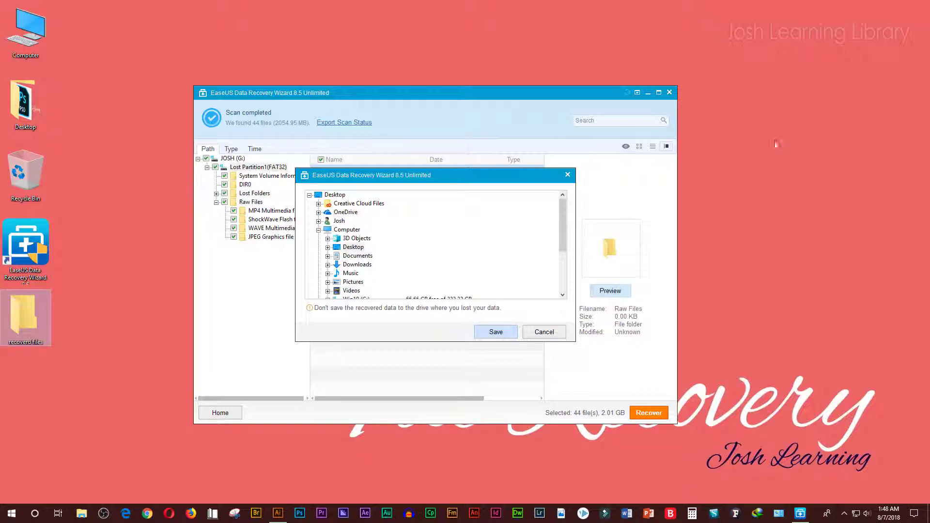
# Step: Reopen the save location dialog to refresh its folder list, and save the recovered data to the "recoverd files" folder
pyautogui.scroll(-3, 562, 228)
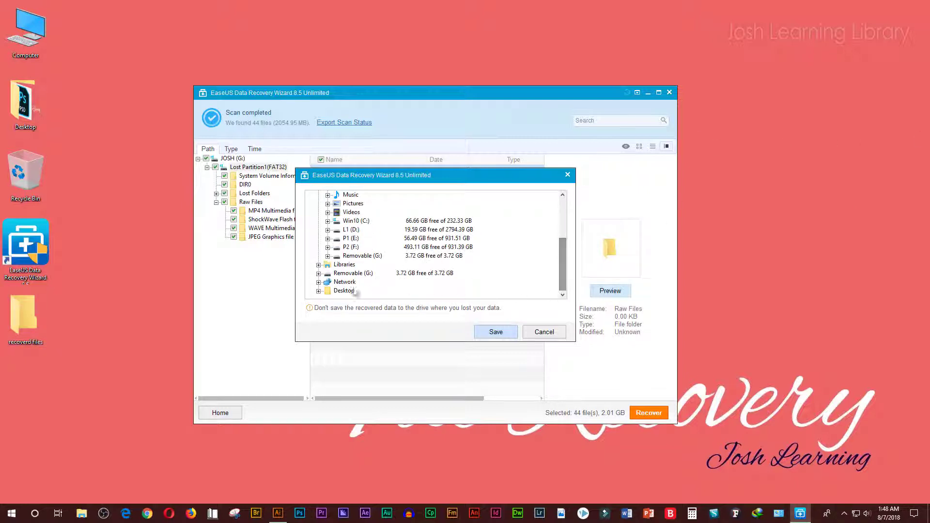
pyautogui.scroll(3, 356, 283)
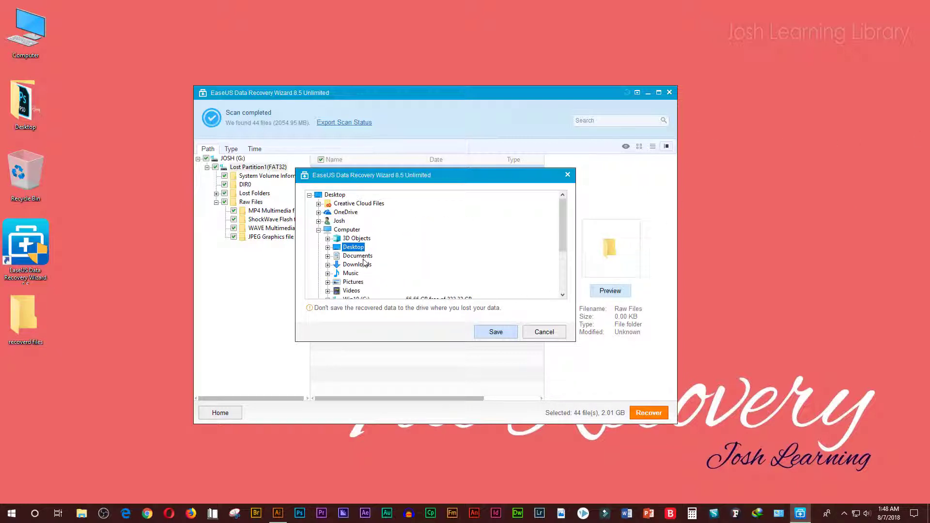
pyautogui.scroll(-3, 368, 261)
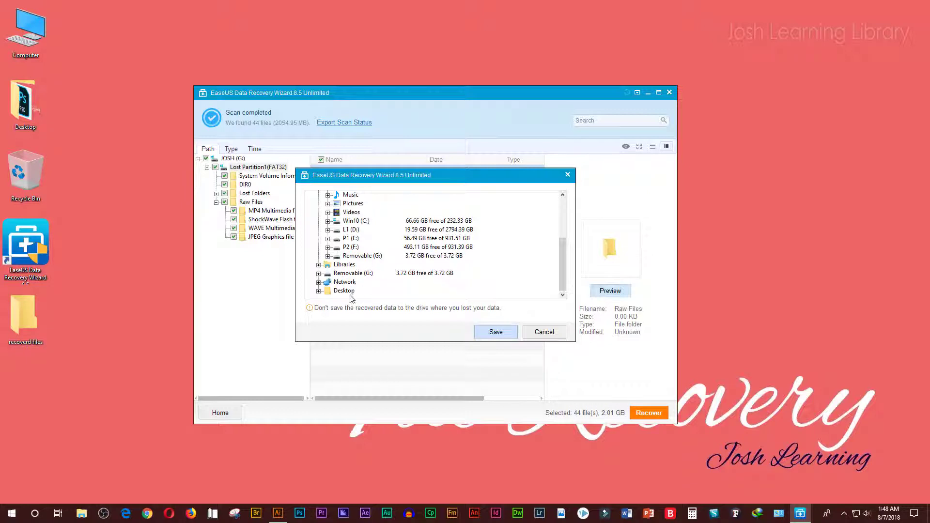
pyautogui.click(539, 329)
pyautogui.click(651, 416)
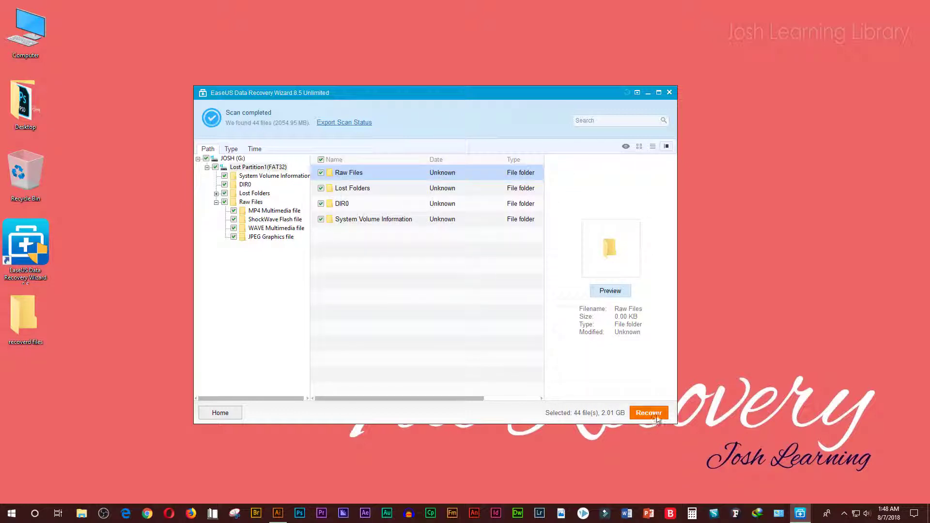
pyautogui.scroll(-5, 431, 274)
pyautogui.click(358, 291)
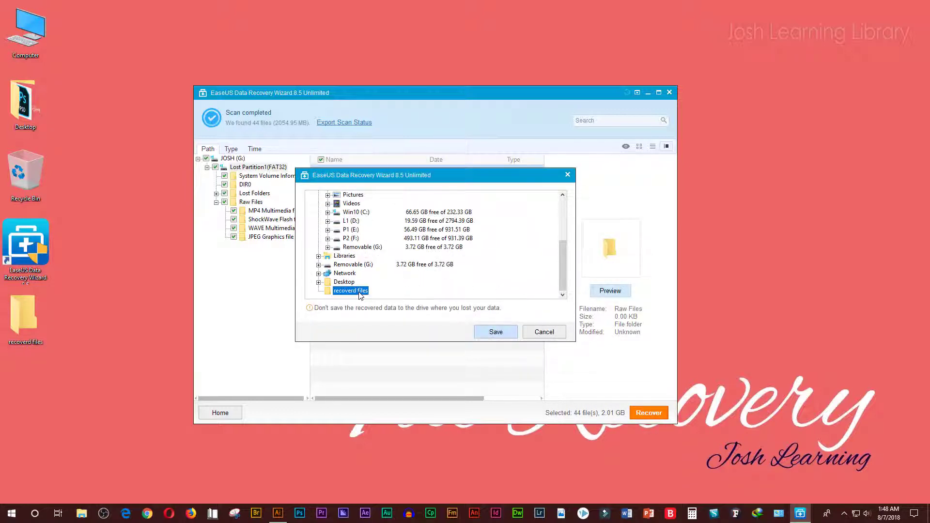
pyautogui.click(479, 331)
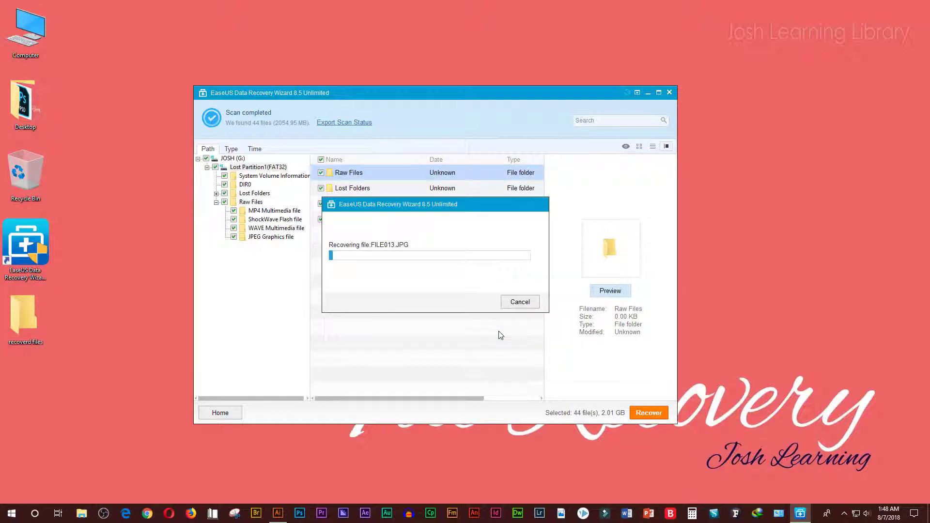
# Step: Open the "recoverd files" folder from the desktop and display its contents as extra large icons
pyautogui.doubleClick(26, 311)
pyautogui.rightClick(533, 117)
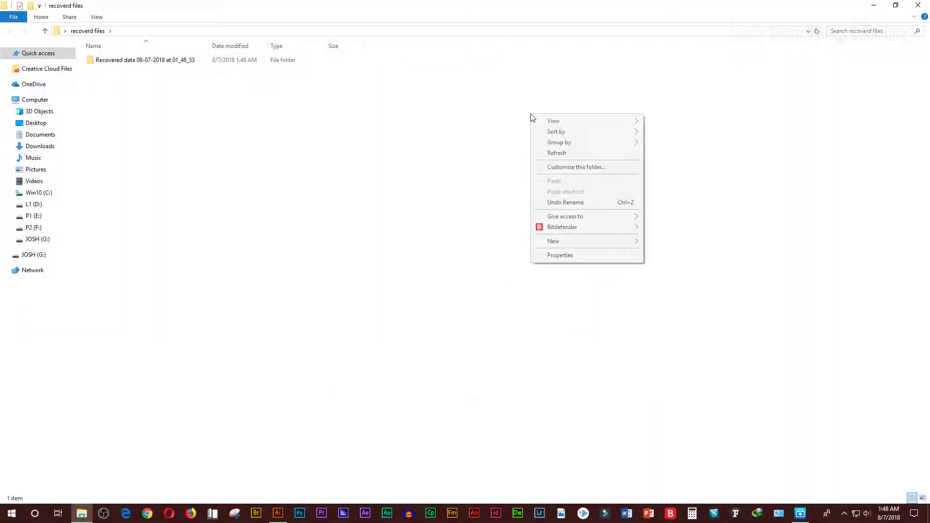
pyautogui.moveTo(562, 122)
pyautogui.click(673, 121)
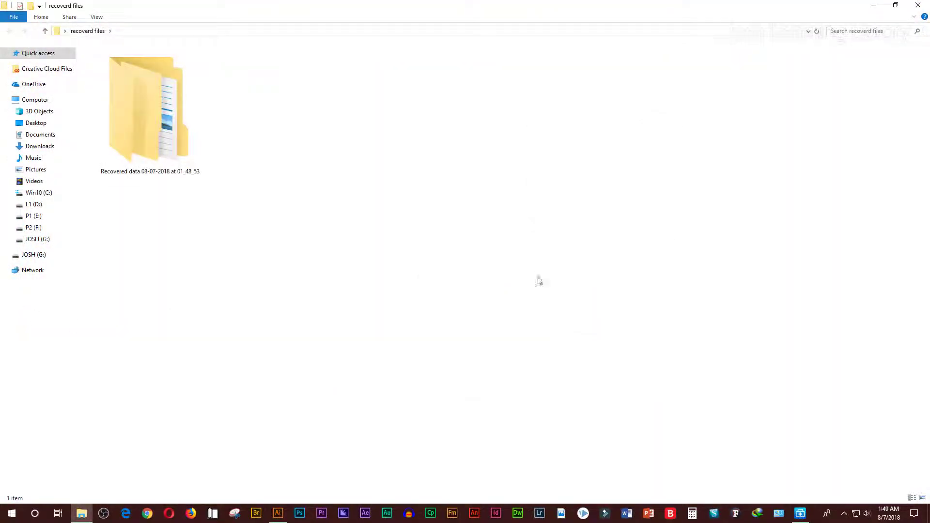
# Step: Look inside the Recovered data 08-07-2018 at 01_48_53 folder, and close the window to return to the recovery progress
pyautogui.doubleClick(189, 162)
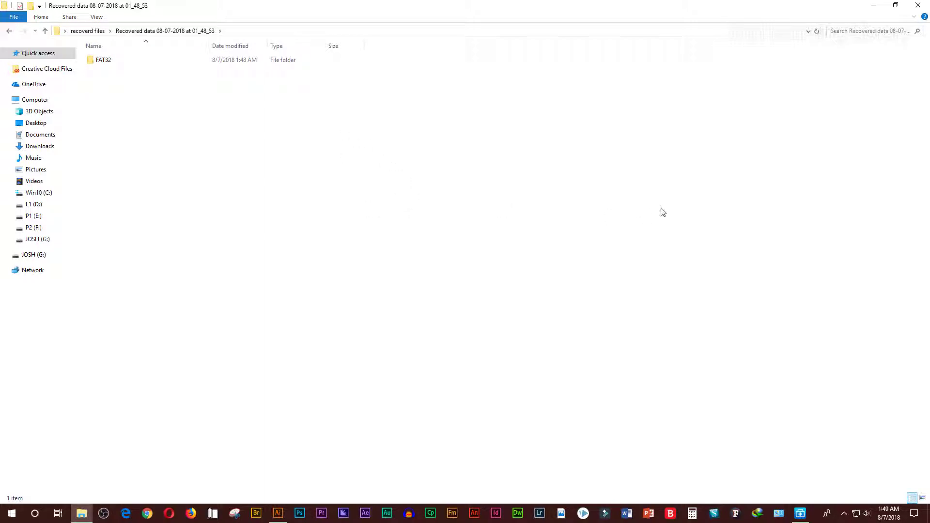
pyautogui.hotkey('alt', 'Left')
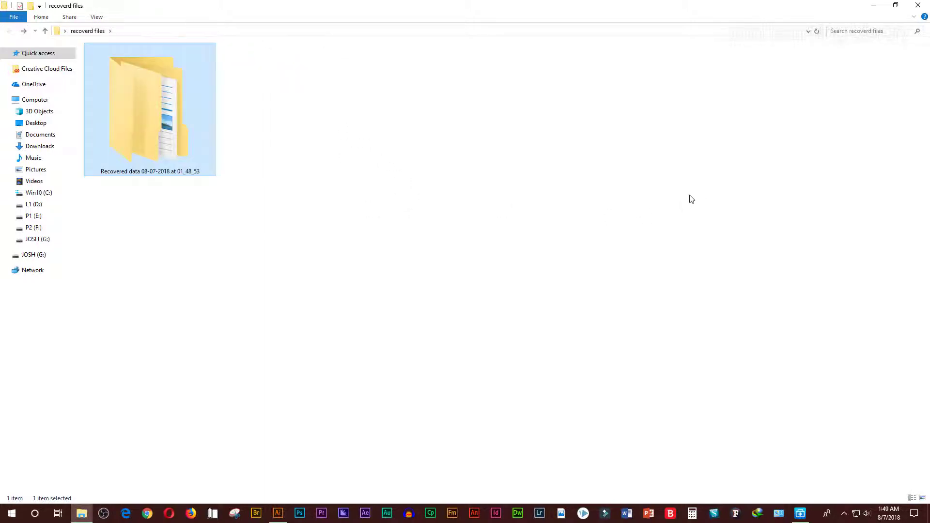
pyautogui.click(921, 6)
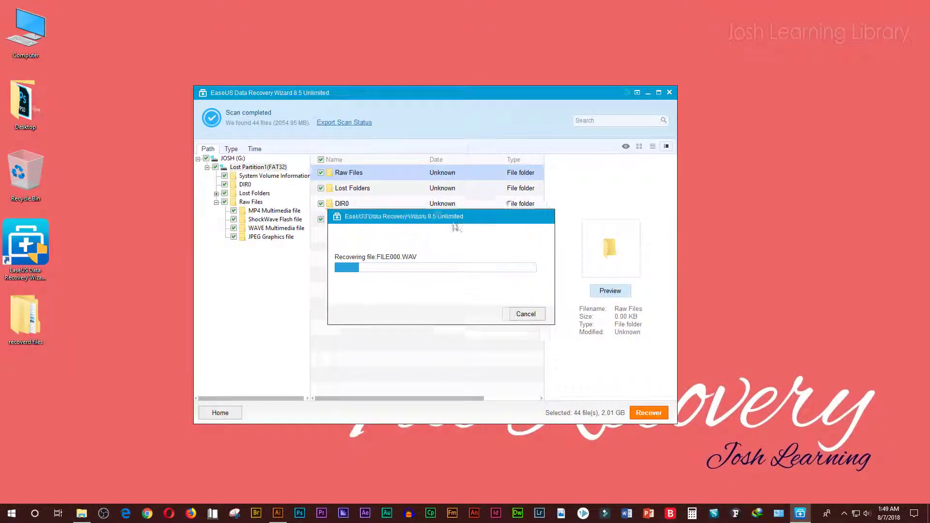
pyautogui.moveTo(456, 227); pyautogui.dragTo(800, 88)
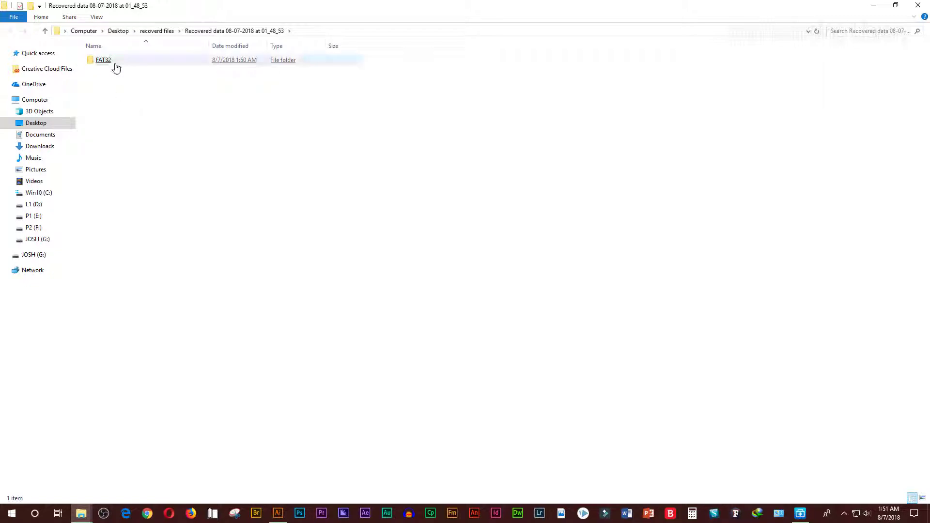
# Step: Check the space on the JOSH (G:) drive in the Computer view, and return to the recovered data folder
pyautogui.moveTo(126, 63)
pyautogui.click(70, 100)
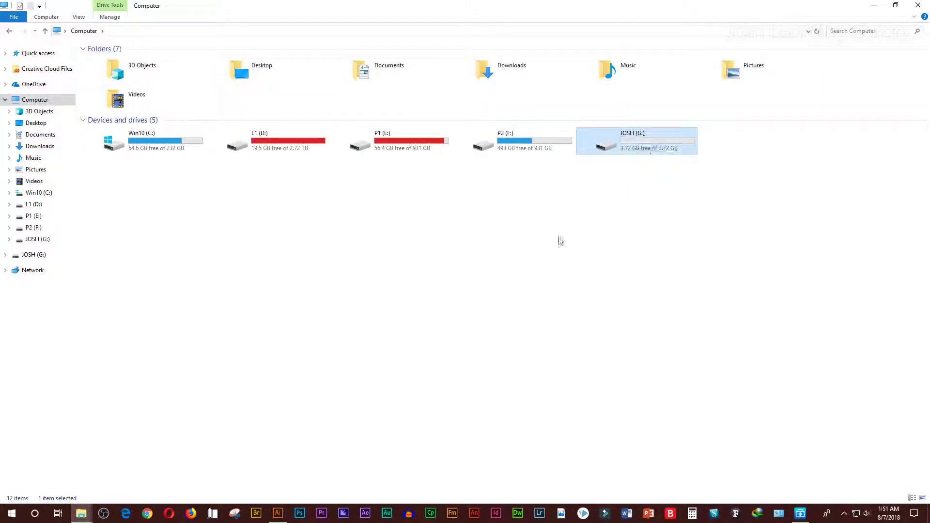
pyautogui.hotkey('alt', 'Left')
# Step: Open the recovered FAT32 folder and examine the files inside its System Volume Information folder
pyautogui.click(165, 63)
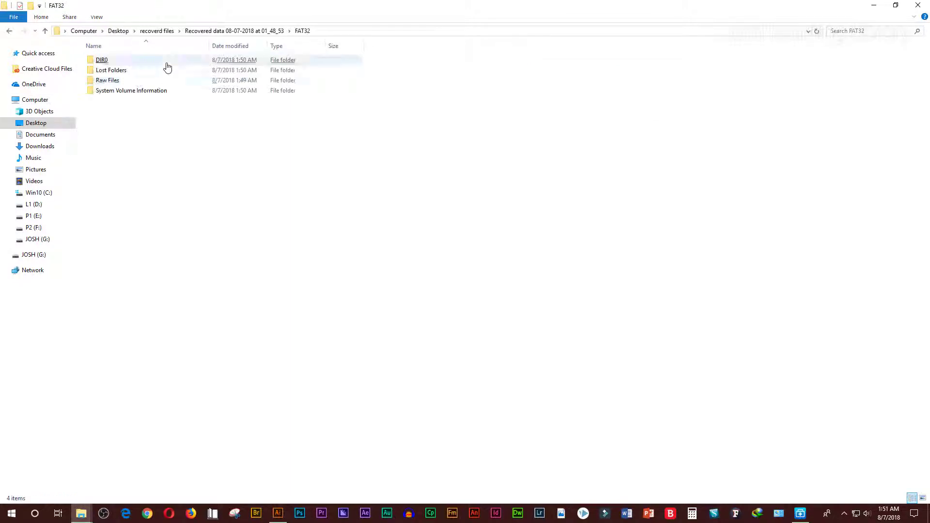
pyautogui.doubleClick(138, 92)
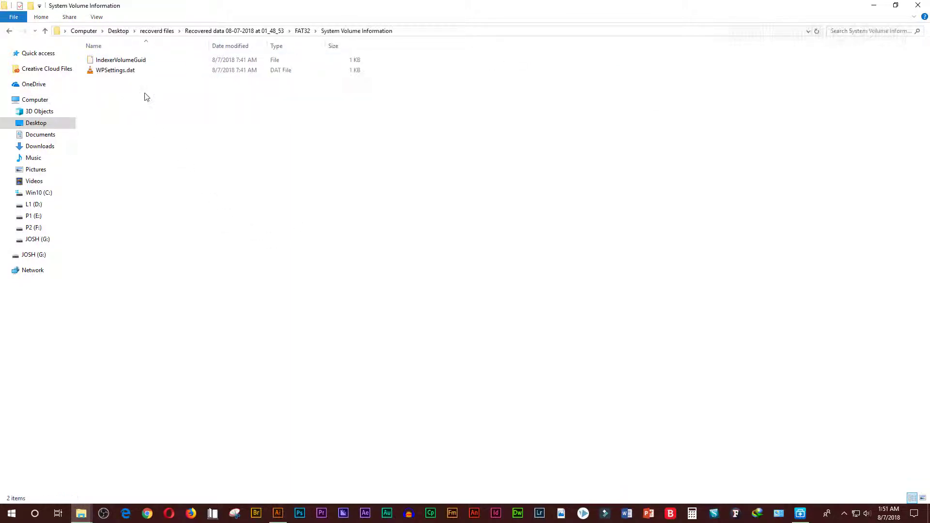
pyautogui.click(171, 65)
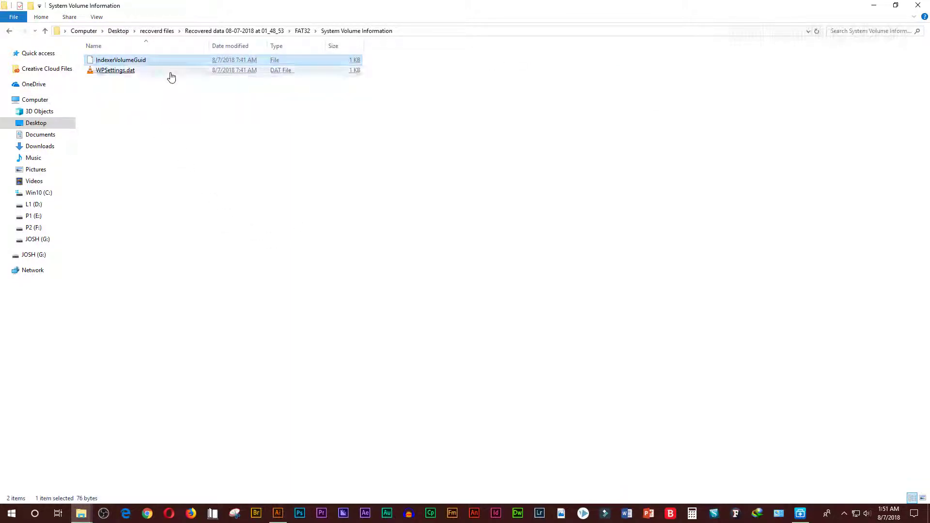
pyautogui.press('BackSpace')
# Step: Display the contents of the FAT32 folder as extra large icons
pyautogui.rightClick(234, 184)
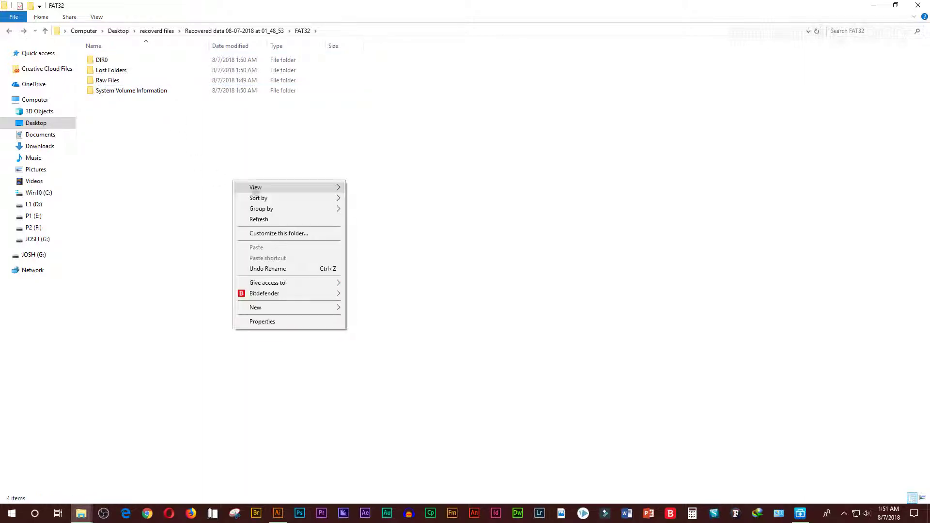
pyautogui.moveTo(254, 187)
pyautogui.click(369, 188)
# Step: Recheck the contents of the System Volume Information folder, and delete that folder from FAT32
pyautogui.doubleClick(618, 176)
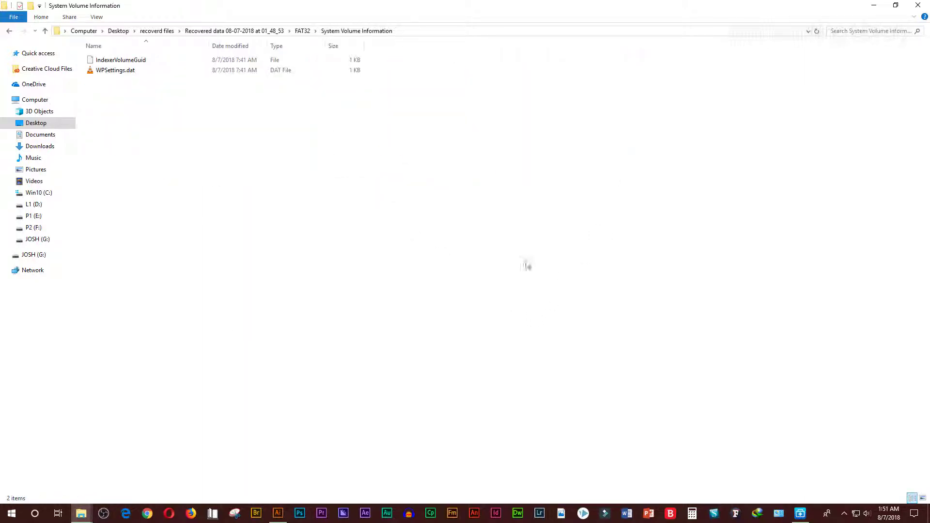
pyautogui.press('BackSpace')
pyautogui.rightClick(551, 140)
pyautogui.click(584, 391)
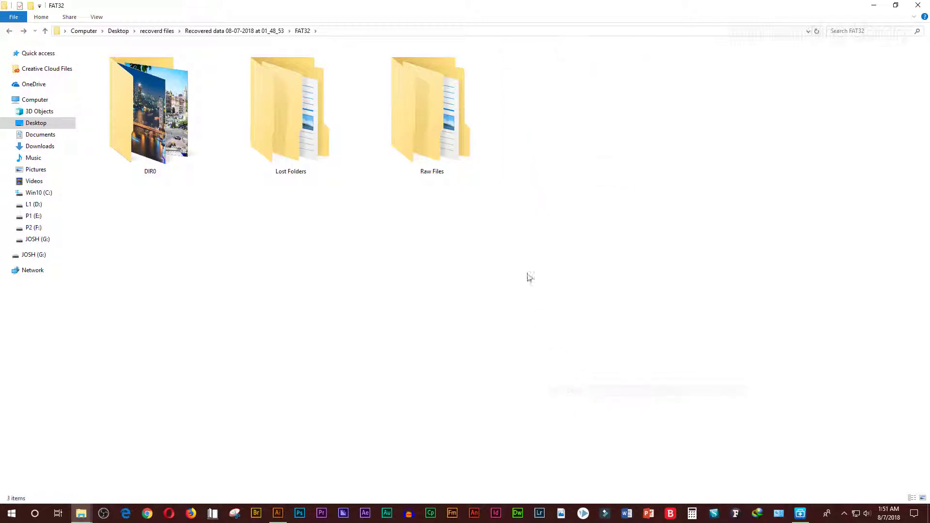
# Step: Open the Raw Files folder and display its subfolders as extra large icons
pyautogui.doubleClick(459, 152)
pyautogui.moveTo(301, 149)
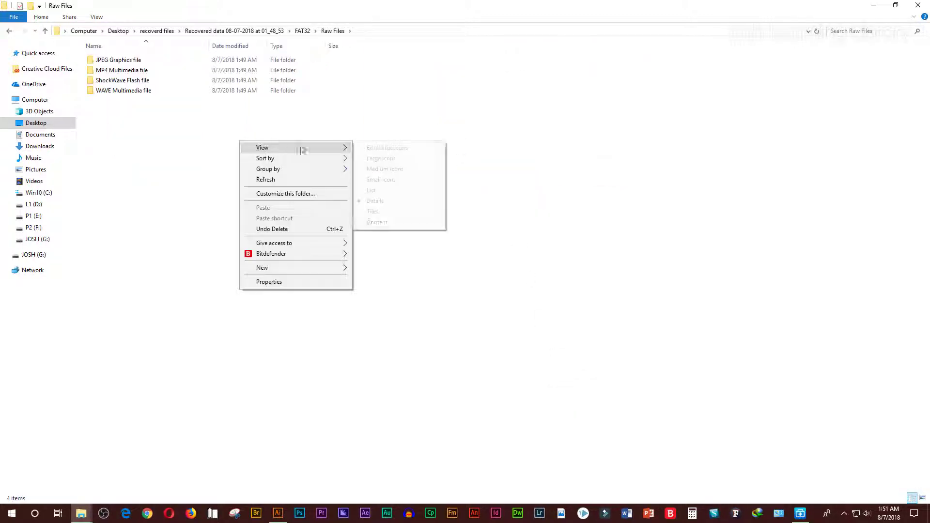
pyautogui.click(369, 147)
# Step: Go back up to the Recovered data folder and view the properties of the FAT32 folder
pyautogui.press('BackSpace')
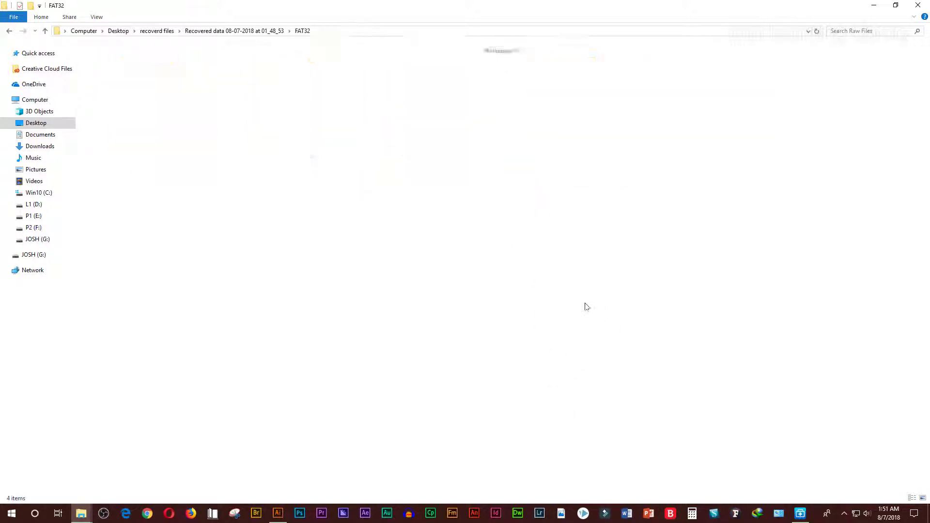
pyautogui.press('BackSpace')
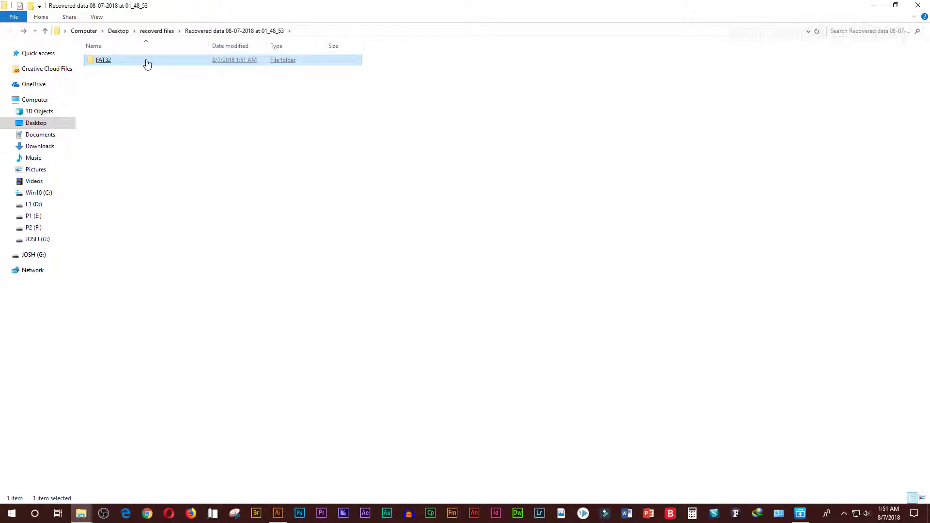
pyautogui.rightClick(145, 61)
pyautogui.click(206, 337)
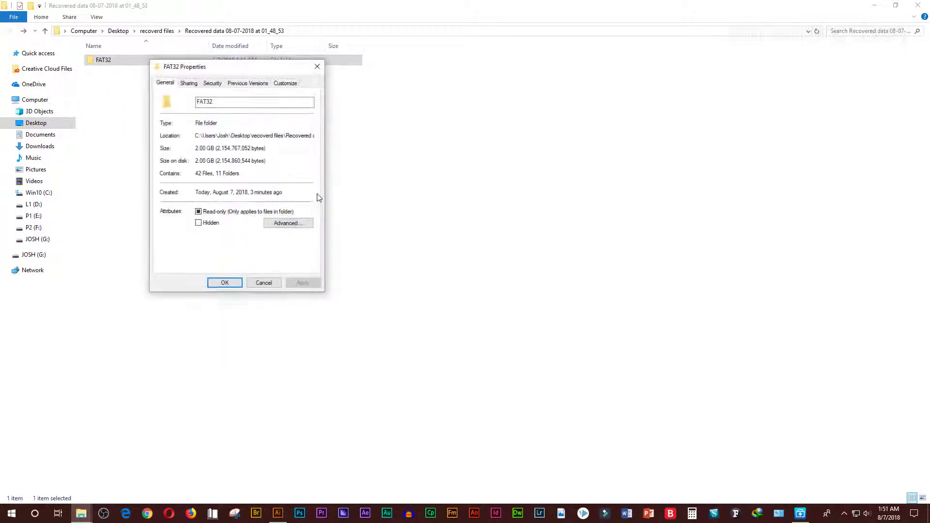
# Step: Close the FAT32 properties, reopen the FAT32 folder and refresh its contents
pyautogui.click(317, 66)
pyautogui.rightClick(325, 145)
pyautogui.click(357, 186)
pyautogui.rightClick(272, 130)
pyautogui.click(294, 167)
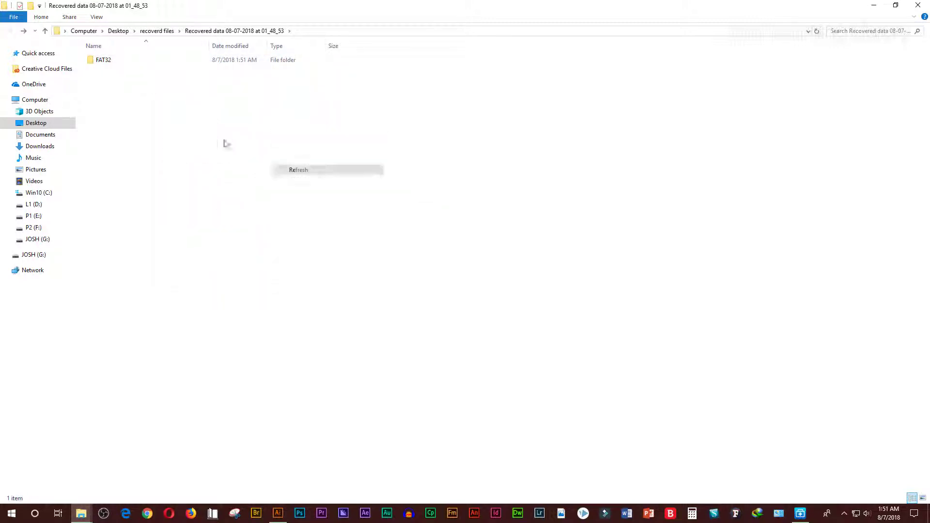
pyautogui.doubleClick(108, 61)
pyautogui.rightClick(427, 212)
pyautogui.click(467, 252)
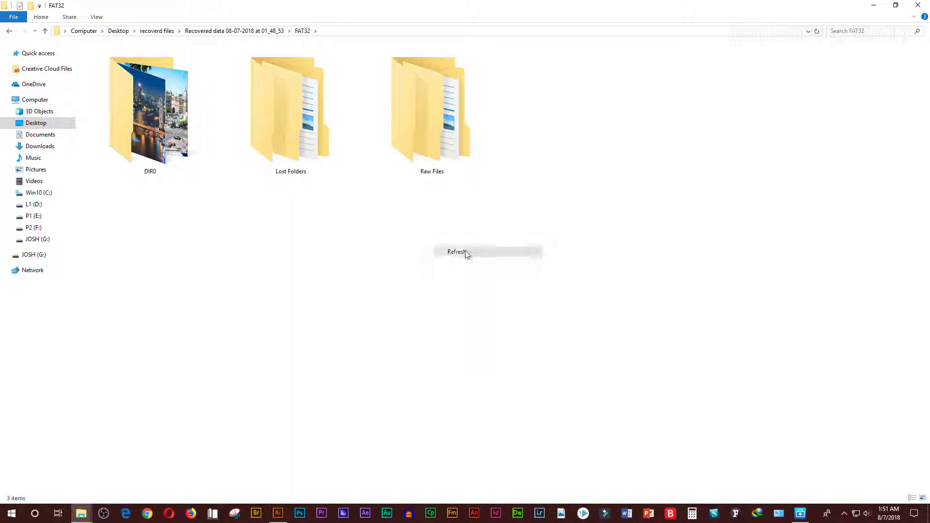
# Step: Open the DIR0 folder and display its pictures as extra large icons
pyautogui.doubleClick(151, 137)
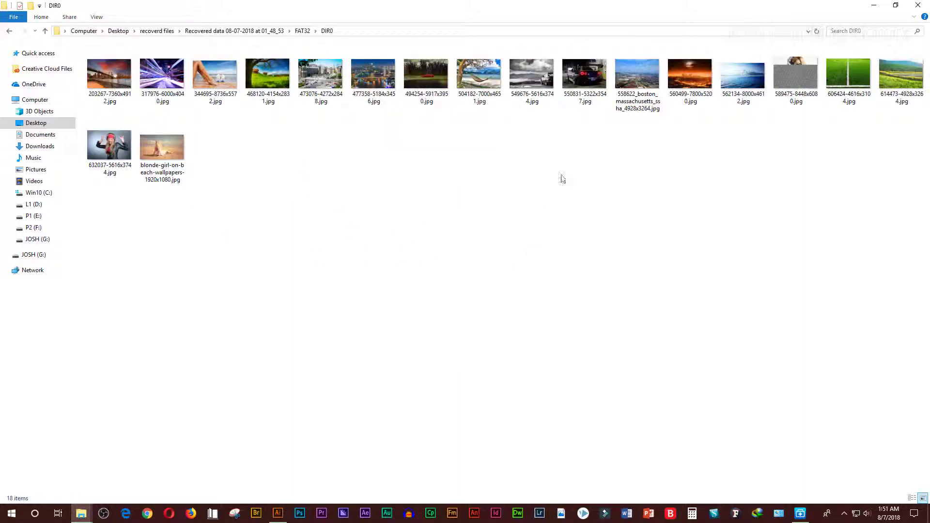
pyautogui.rightClick(500, 178)
pyautogui.moveTo(536, 186)
pyautogui.click(644, 195)
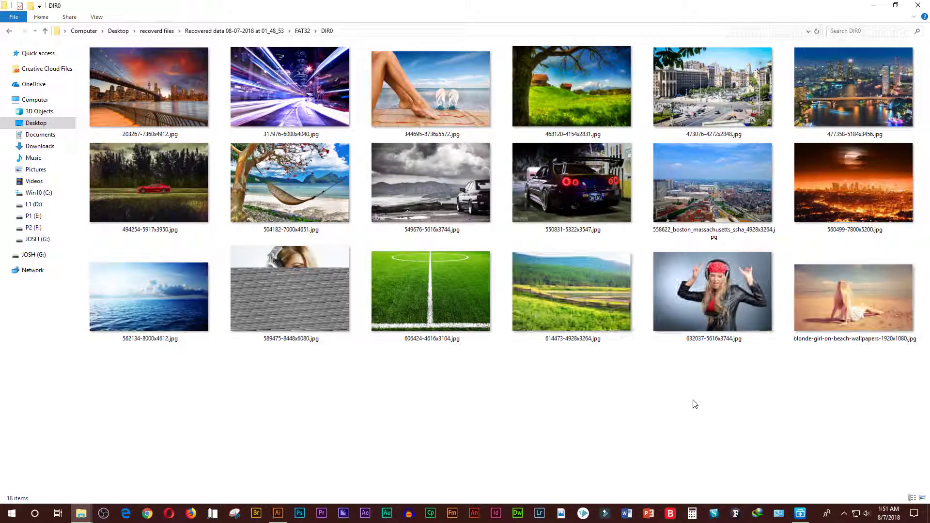
pyautogui.doubleClick(318, 300)
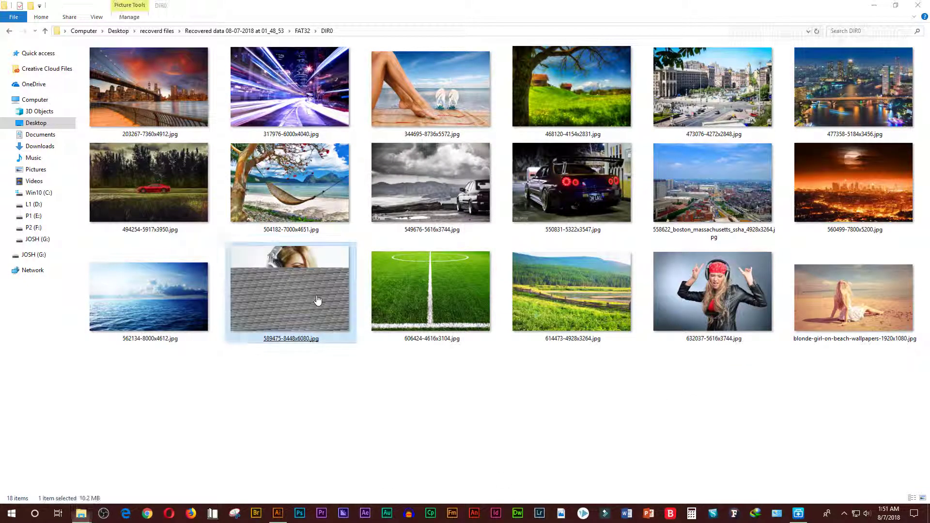
pyautogui.click(212, 98)
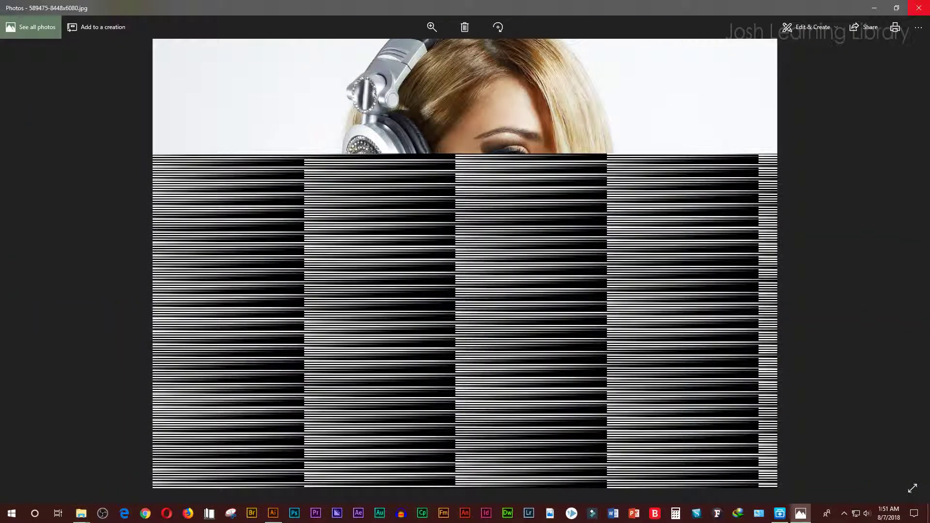
pyautogui.click(919, 8)
pyautogui.click(501, 403)
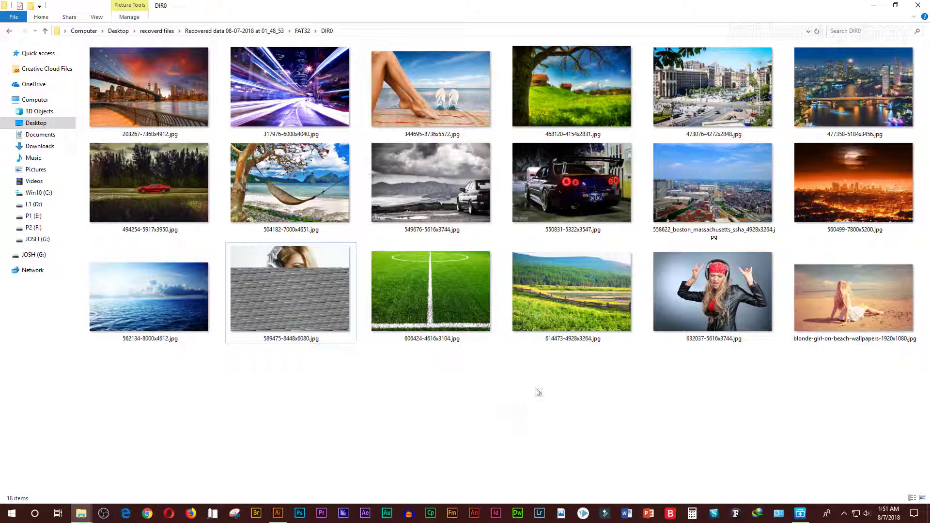
# Step: Open the Lost Folders folder inside FAT32 and display its subfolders as extra large icons
pyautogui.press('BackSpace')
pyautogui.doubleClick(336, 154)
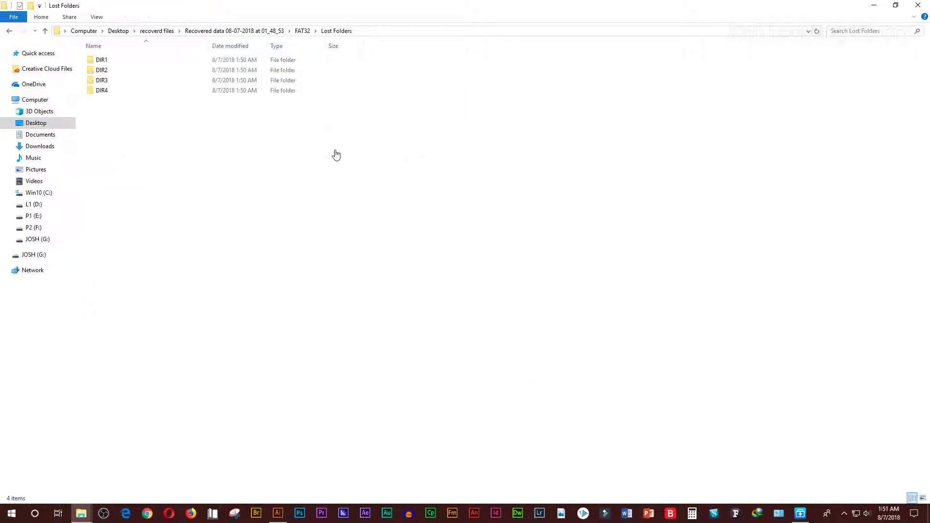
pyautogui.rightClick(159, 148)
pyautogui.moveTo(180, 151)
pyautogui.click(293, 152)
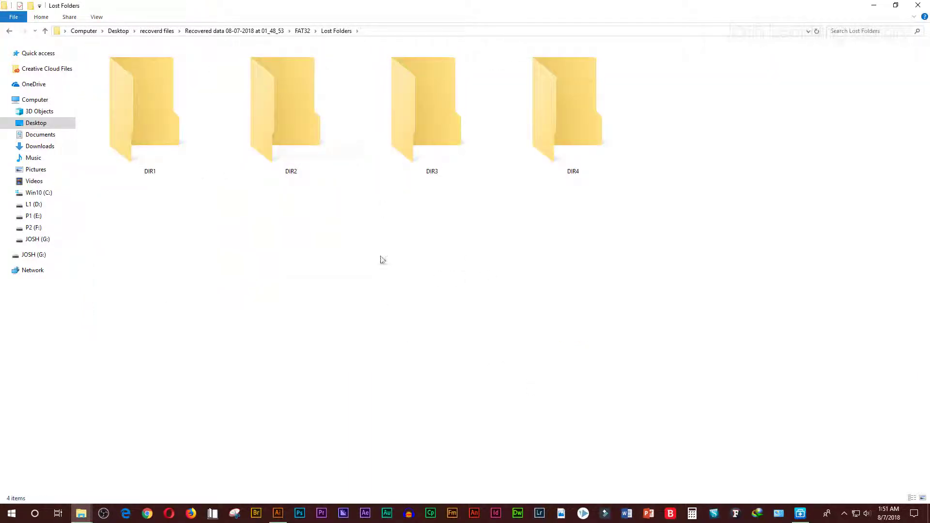
# Step: Check the contents of the DIR1, DIR2, DIR3 and DIR4 folders in Lost Folders
pyautogui.doubleClick(150, 134)
pyautogui.press('BackSpace')
pyautogui.doubleClick(281, 165)
pyautogui.press('BackSpace')
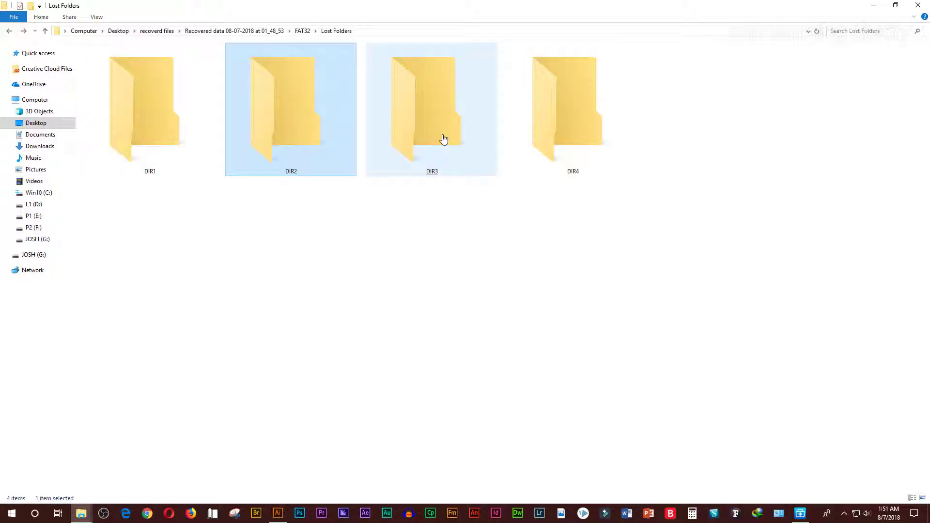
pyautogui.doubleClick(444, 139)
pyautogui.press('BackSpace')
pyautogui.doubleClick(540, 145)
pyautogui.press('BackSpace')
# Step: Go back up to the FAT32 folder and delete Lost Folders
pyautogui.press('BackSpace')
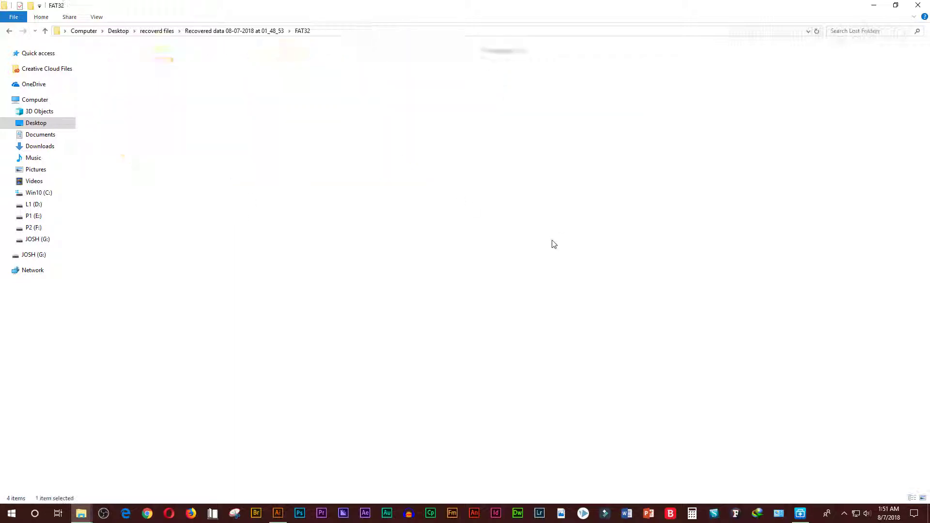
pyautogui.rightClick(333, 145)
pyautogui.click(361, 394)
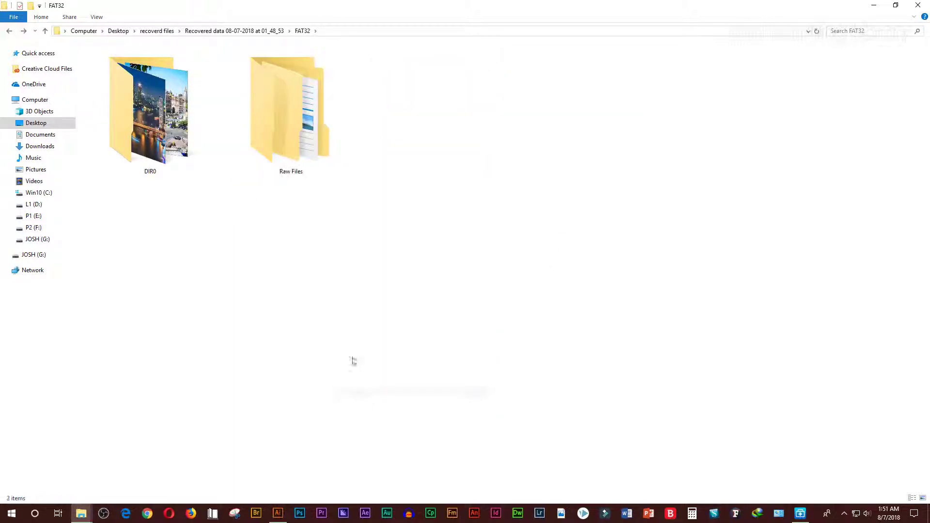
# Step: Check the recovered pictures in the JPEG Graphics file folder of Raw Files, and return to Raw Files
pyautogui.doubleClick(324, 173)
pyautogui.doubleClick(160, 150)
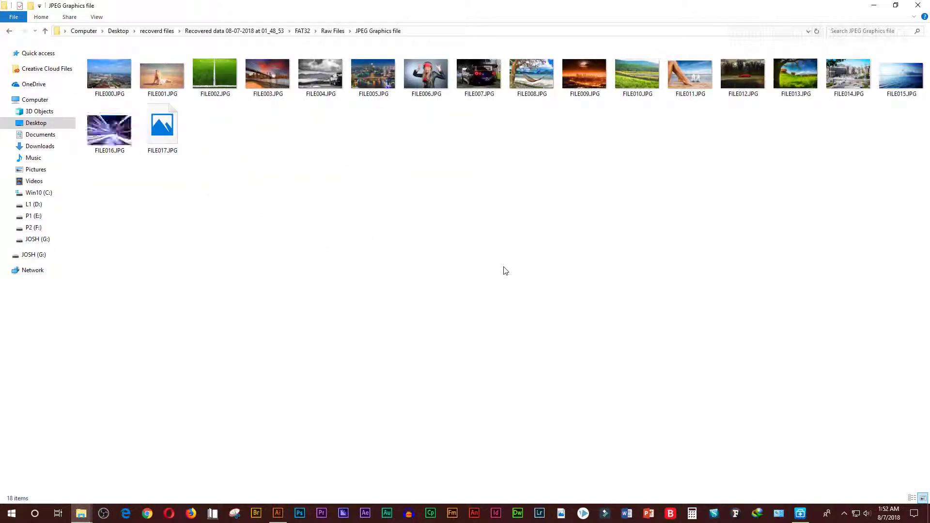
pyautogui.hotkey('alt', 'Left')
# Step: Open the MP4 Multimedia file folder and look over the recovered videos
pyautogui.press('Right')
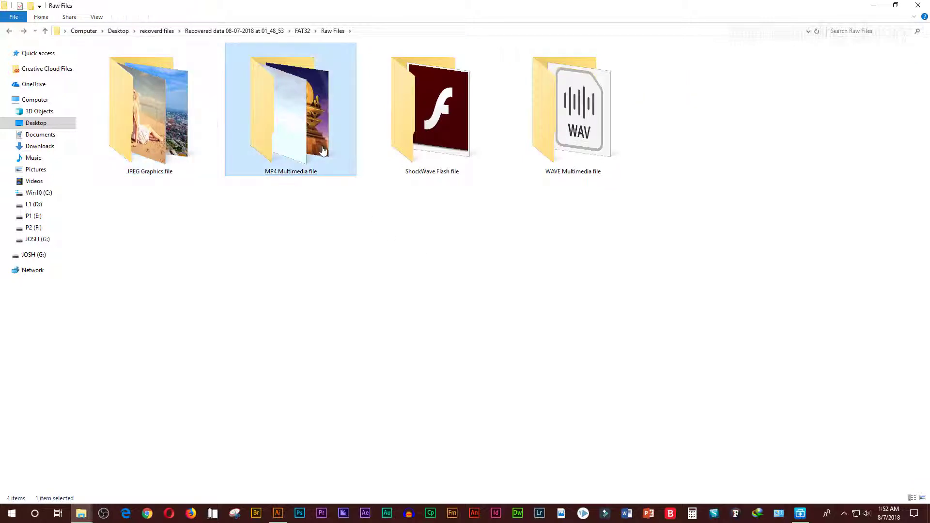
pyautogui.press('Return')
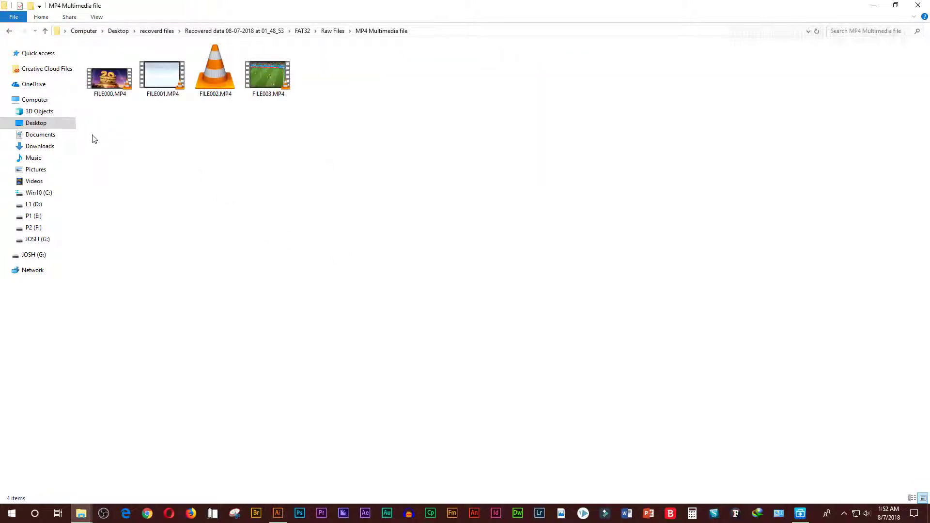
pyautogui.moveTo(94, 139); pyautogui.dragTo(256, 57)
pyautogui.click(406, 283)
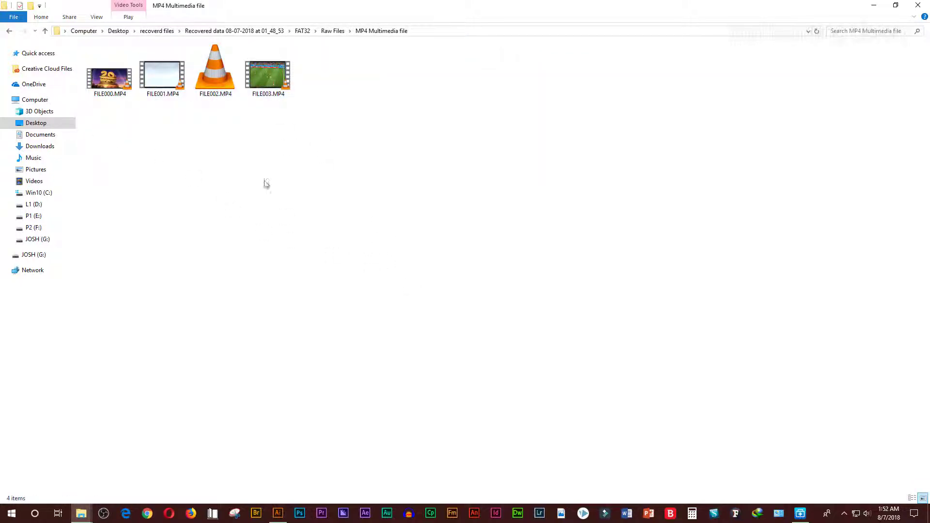
# Step: Try to play FILE002.MP4 in VLC, close the player and refresh the folder
pyautogui.click(237, 95)
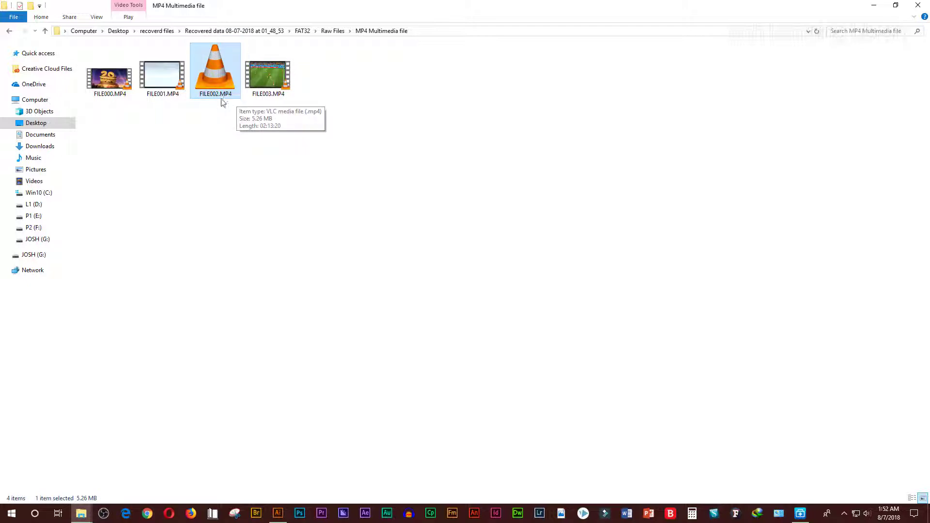
pyautogui.doubleClick(215, 82)
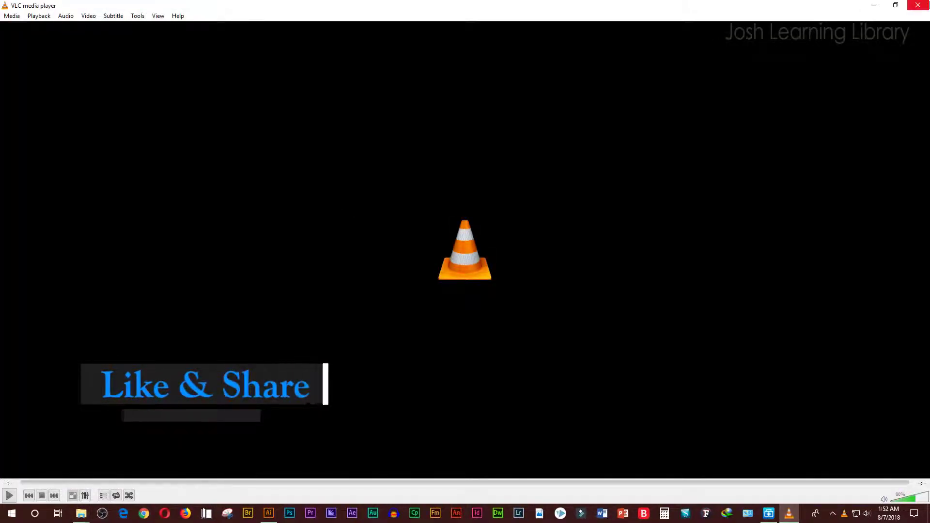
pyautogui.hotkey('alt', 'F4')
pyautogui.rightClick(370, 185)
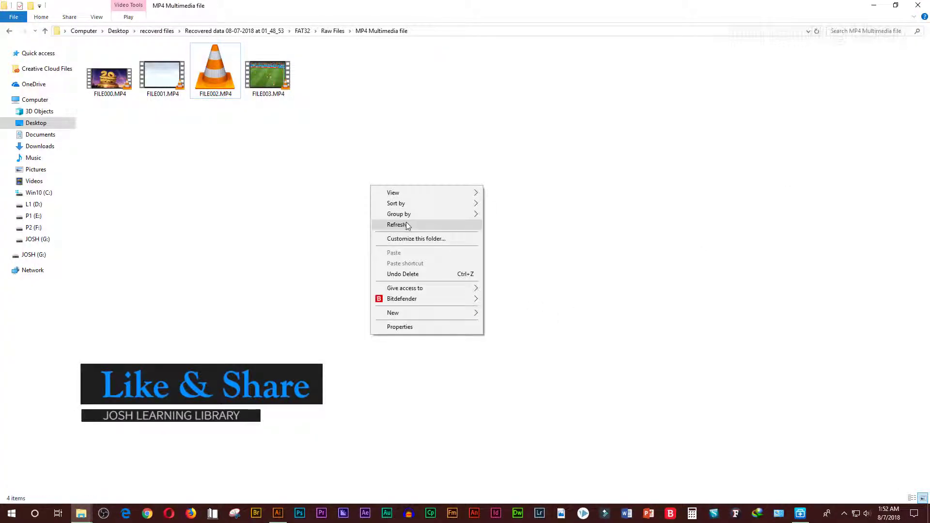
pyautogui.click(390, 226)
pyautogui.click(234, 86)
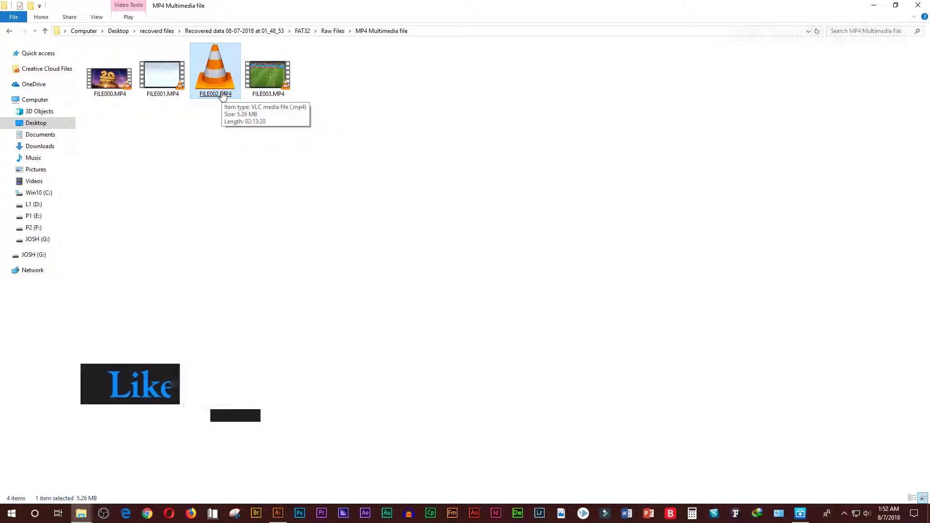
# Step: Play FILE001.MP4, skip through it to several points to check the footage, and close the player
pyautogui.click(169, 94)
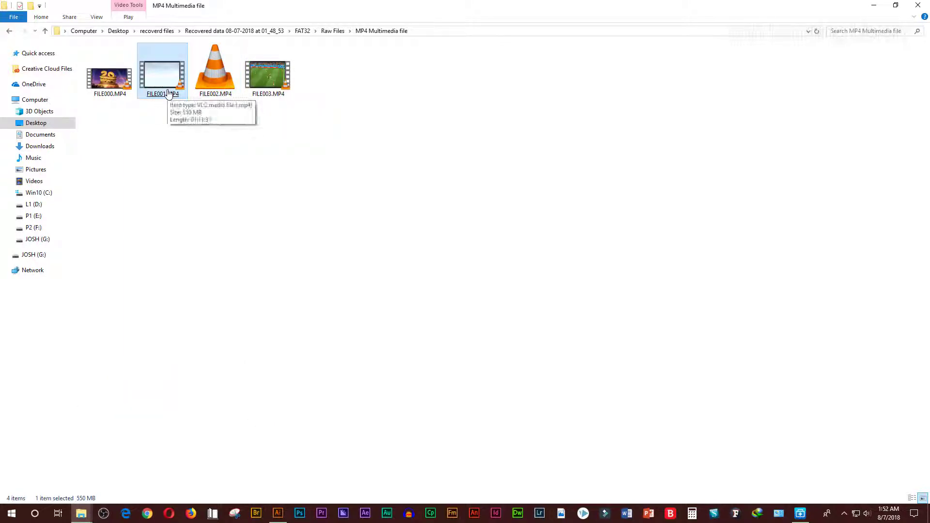
pyautogui.doubleClick(169, 94)
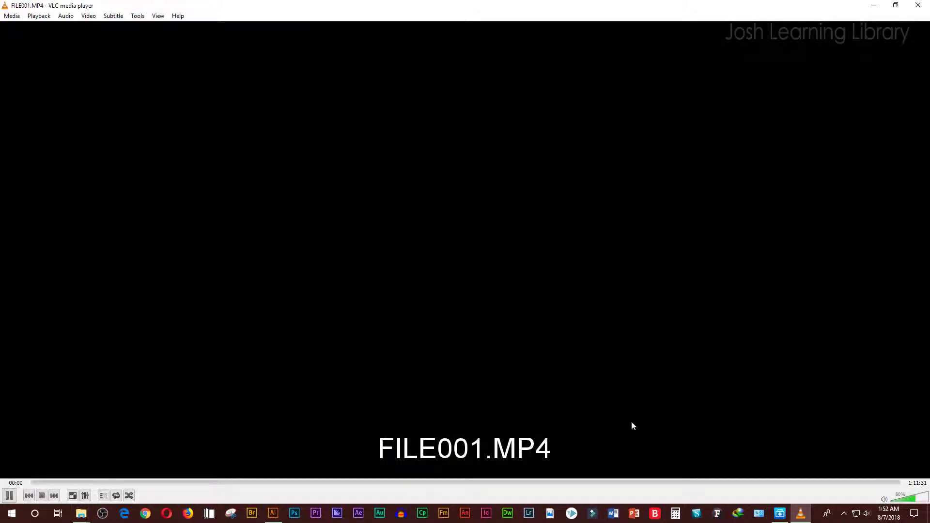
pyautogui.click(429, 483)
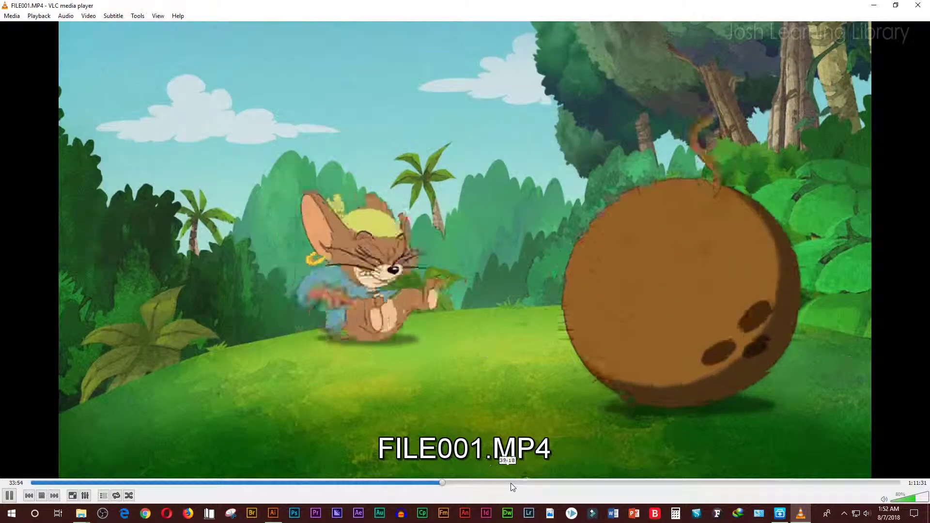
pyautogui.click(533, 482)
pyautogui.click(614, 483)
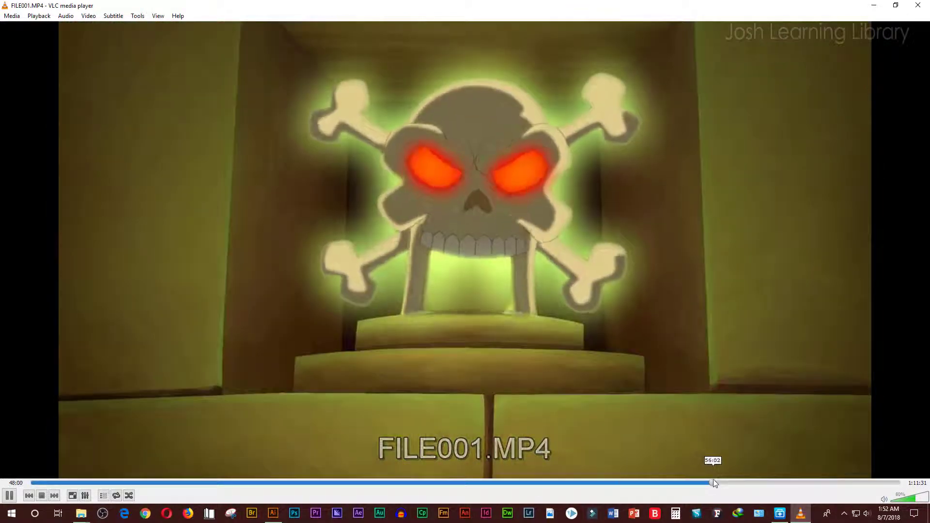
pyautogui.click(713, 483)
pyautogui.click(771, 483)
pyautogui.doubleClick(301, 6)
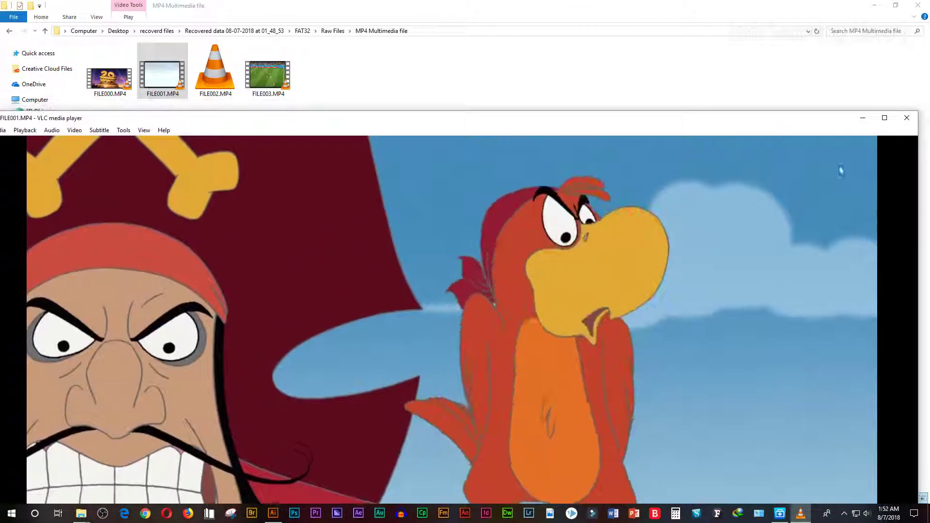
pyautogui.click(908, 119)
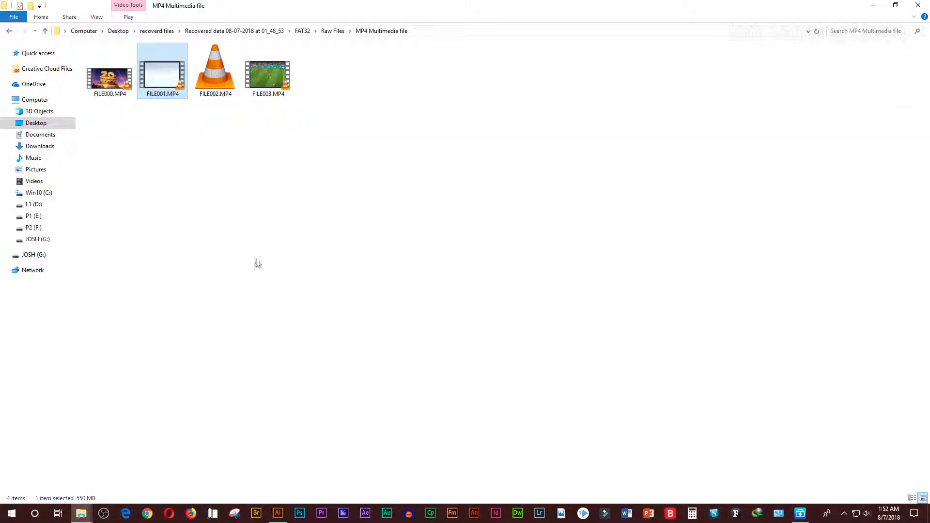
# Step: Play FILE003.MP4 briefly, and check FILE000.MP4 by skipping to its middle and near its end
pyautogui.doubleClick(271, 77)
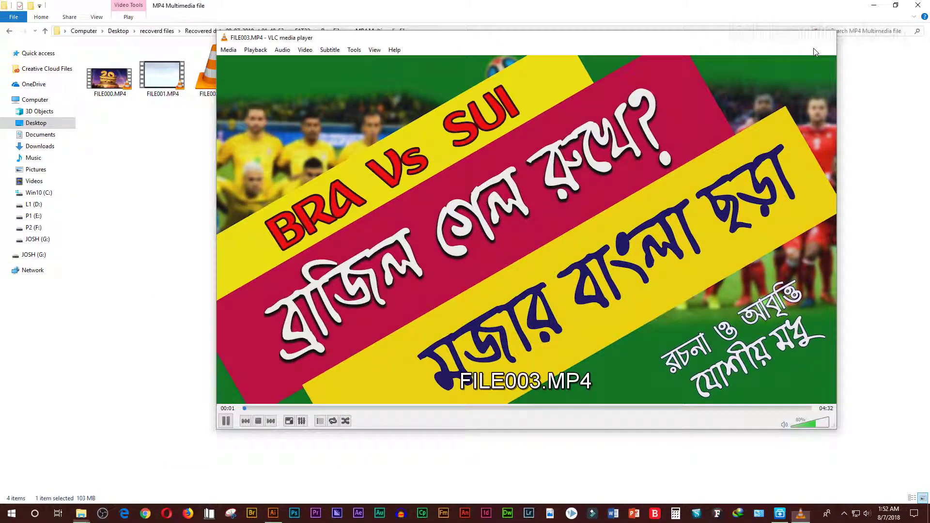
pyautogui.click(825, 37)
pyautogui.doubleClick(108, 80)
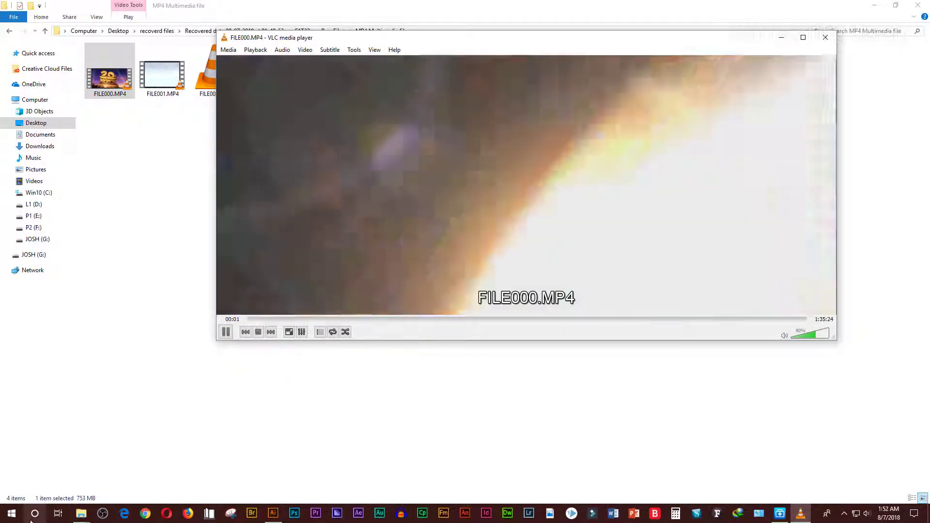
pyautogui.click(507, 319)
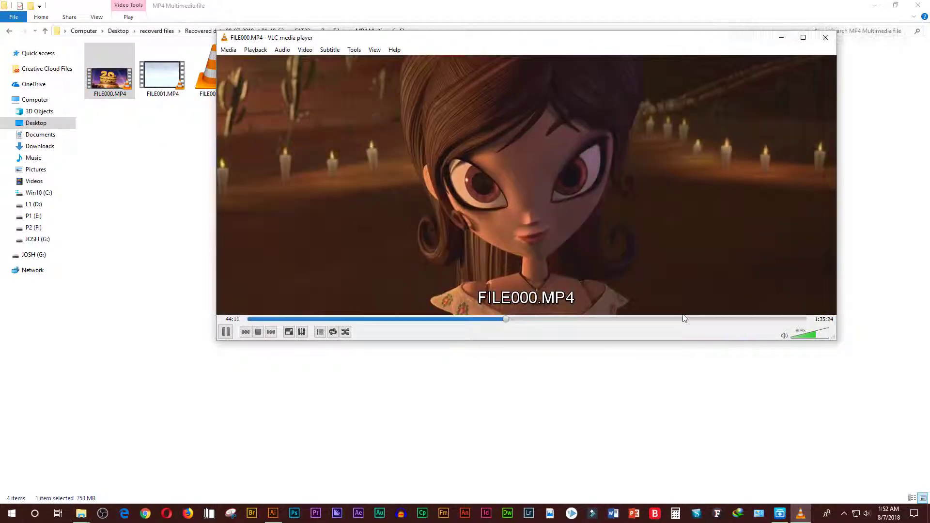
pyautogui.click(753, 319)
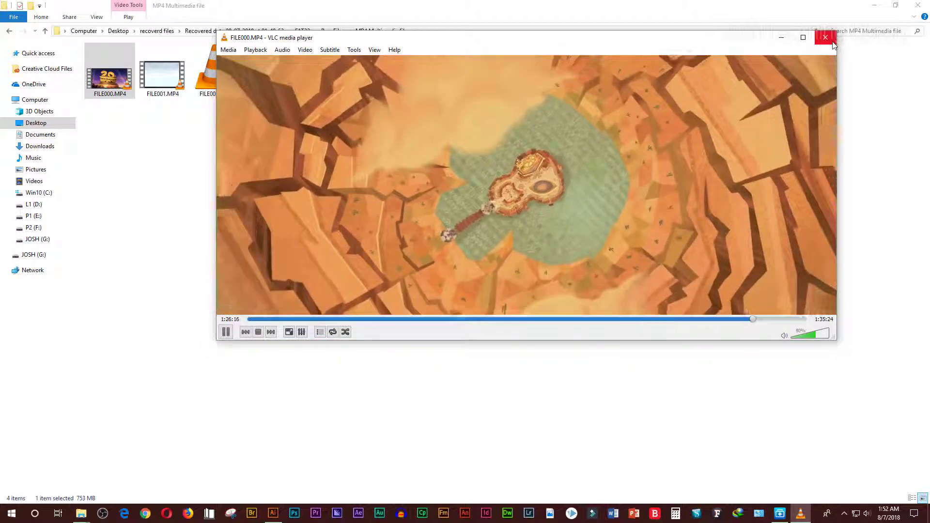
pyautogui.hotkey('alt', 'F4')
# Step: Check FILE000.SWF in the ShockWave Flash file folder, and return to Raw Files
pyautogui.press('BackSpace')
pyautogui.doubleClick(458, 172)
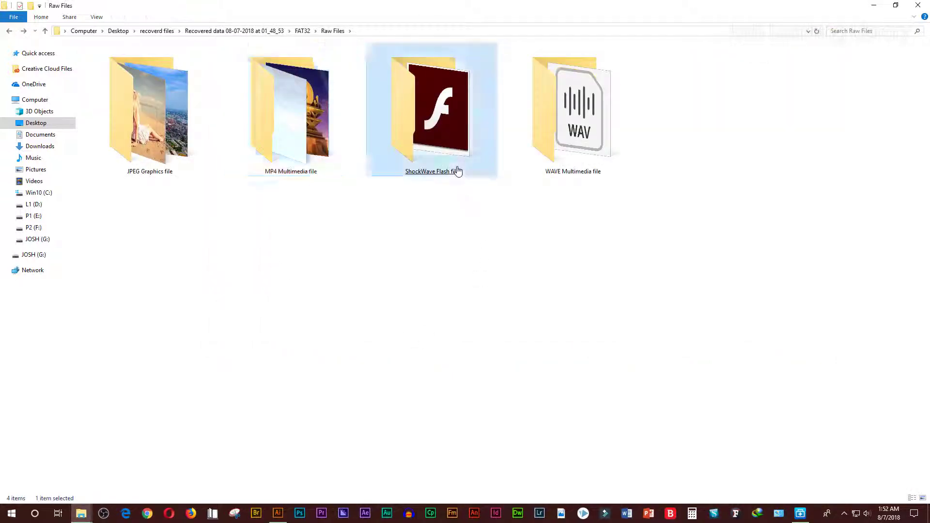
pyautogui.click(198, 64)
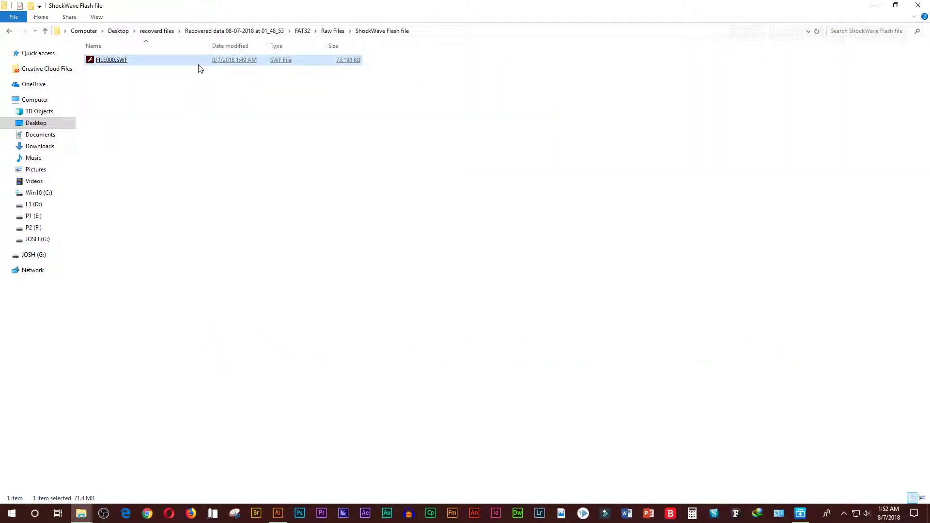
pyautogui.doubleClick(198, 65)
pyautogui.click(107, 61)
pyautogui.hotkey('alt', 'Left')
# Step: Check FILE000.WAV in the WAVE Multimedia file folder, then return to Raw Files and refresh the folder
pyautogui.doubleClick(560, 167)
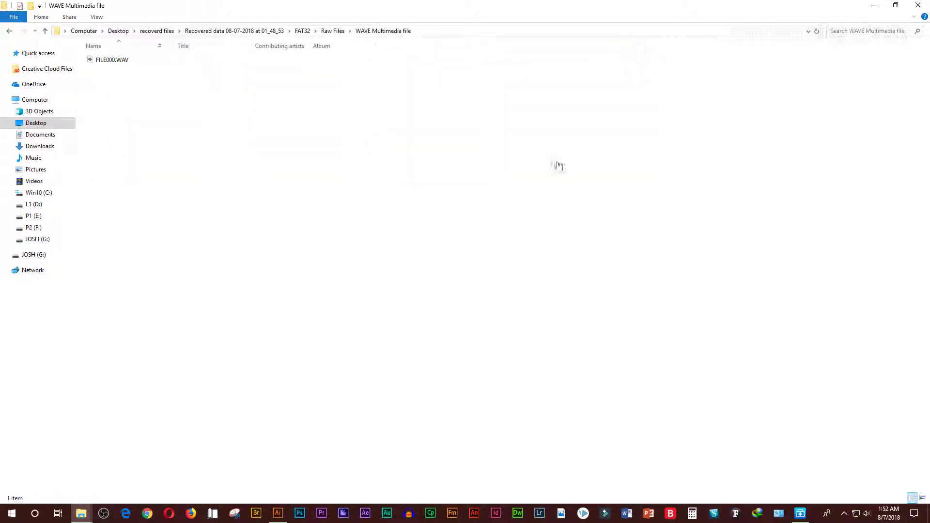
pyautogui.click(125, 65)
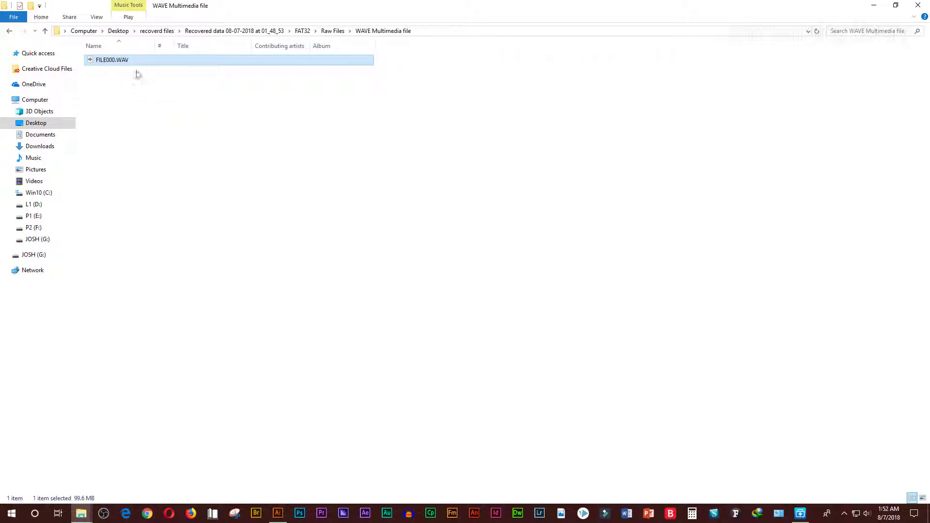
pyautogui.hotkey('alt', 'Left')
pyautogui.rightClick(629, 268)
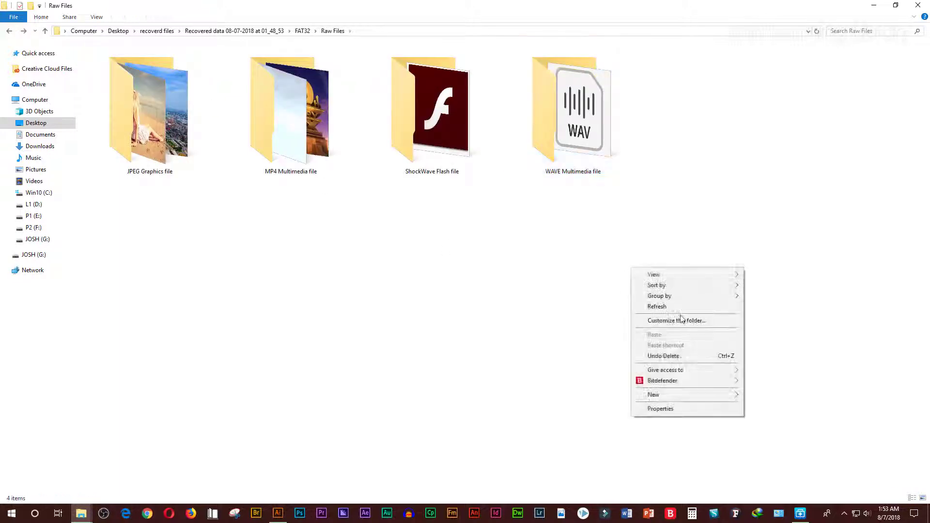
pyautogui.click(659, 305)
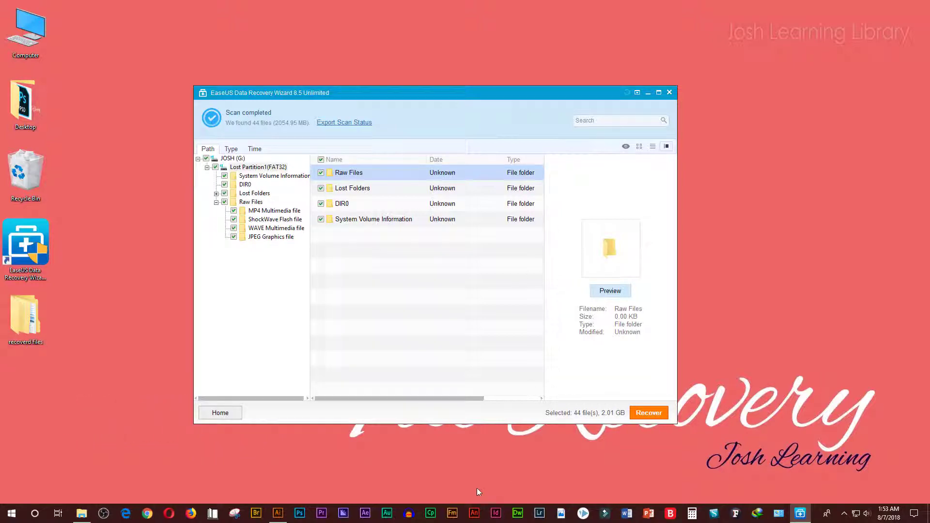
# Step: Switch to the Memory sector.ai drawing in Illustrator and fill the five purple squares in the first two rows with black
pyautogui.click(278, 514)
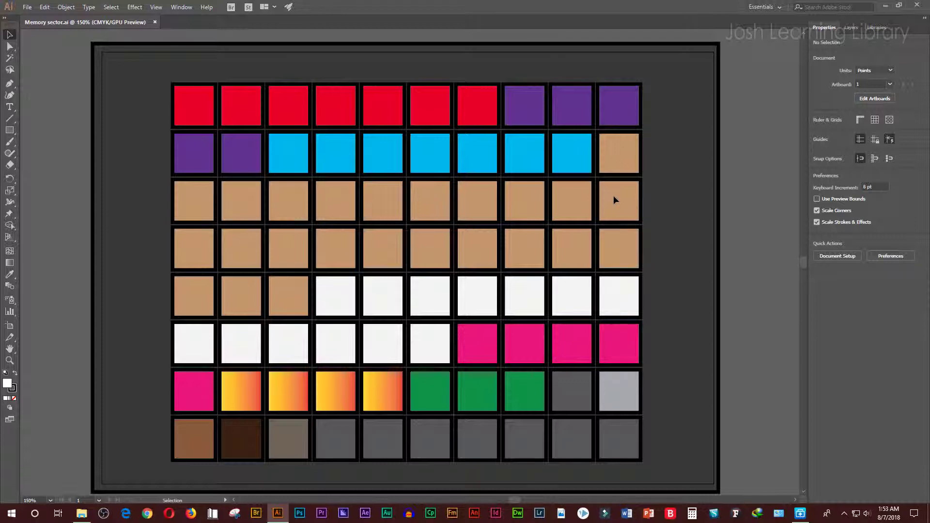
pyautogui.click(537, 130)
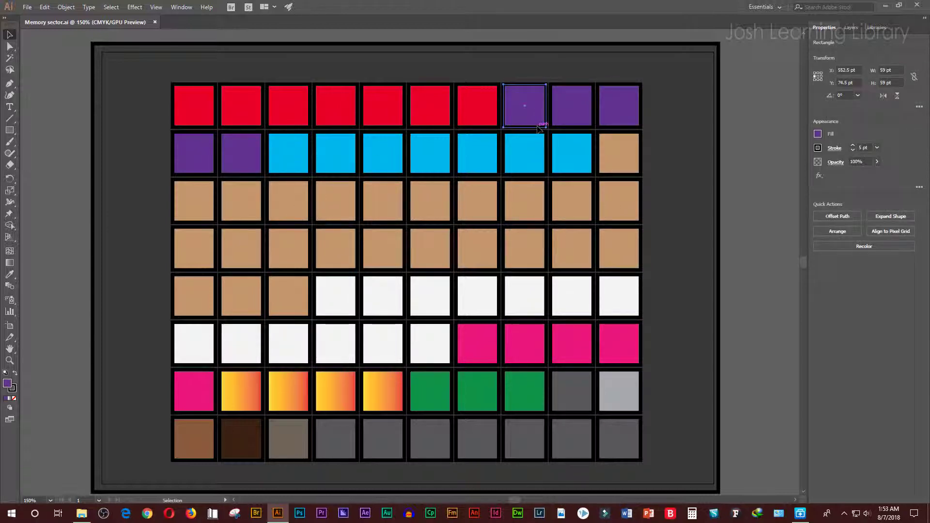
pyautogui.keyDown('shift'); pyautogui.click(584, 127); pyautogui.keyUp('shift')
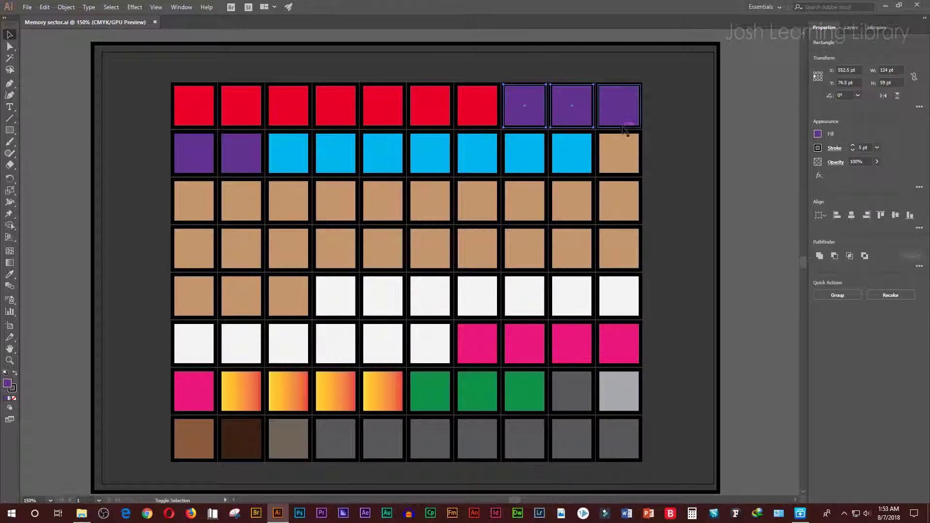
pyautogui.keyDown('shift'); pyautogui.click(626, 127); pyautogui.keyUp('shift')
pyautogui.keyDown('shift'); pyautogui.click(214, 172); pyautogui.keyUp('shift')
pyautogui.keyDown('shift'); pyautogui.click(246, 175); pyautogui.keyUp('shift')
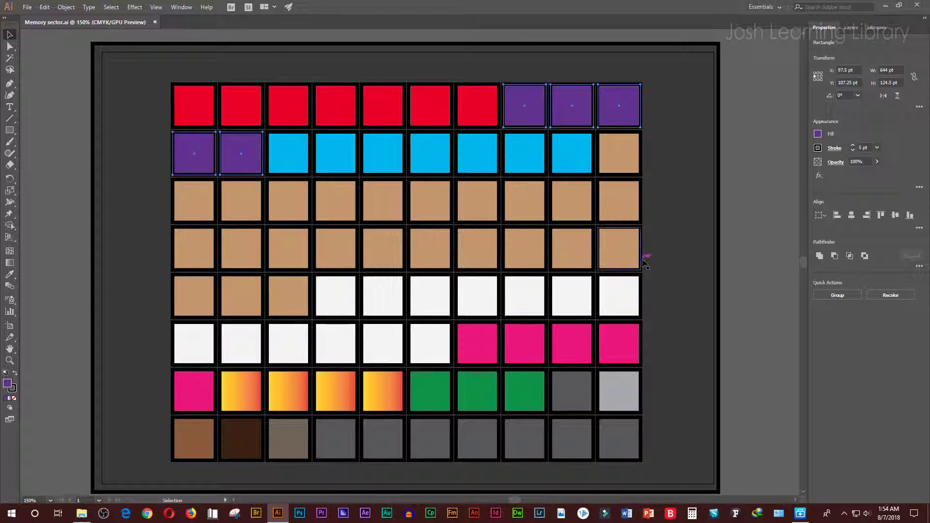
pyautogui.click(819, 136)
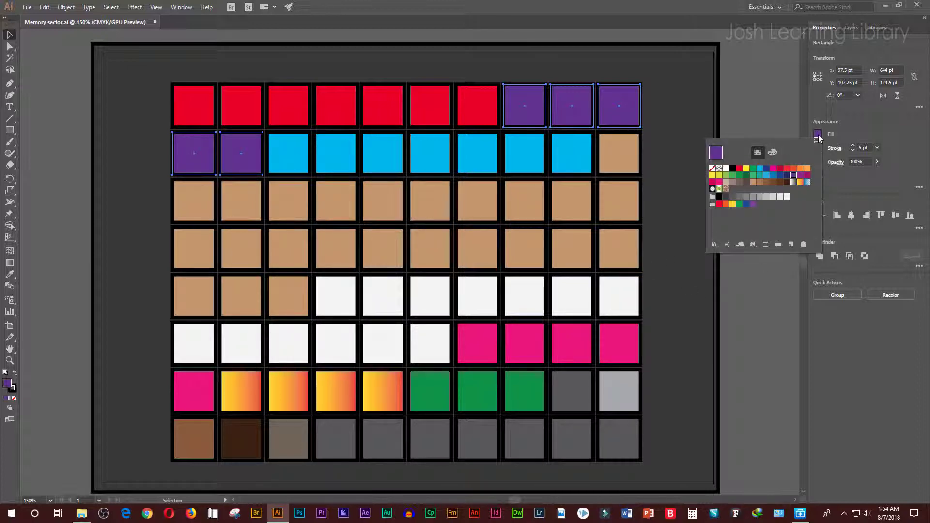
pyautogui.click(733, 169)
pyautogui.click(730, 98)
pyautogui.click(749, 112)
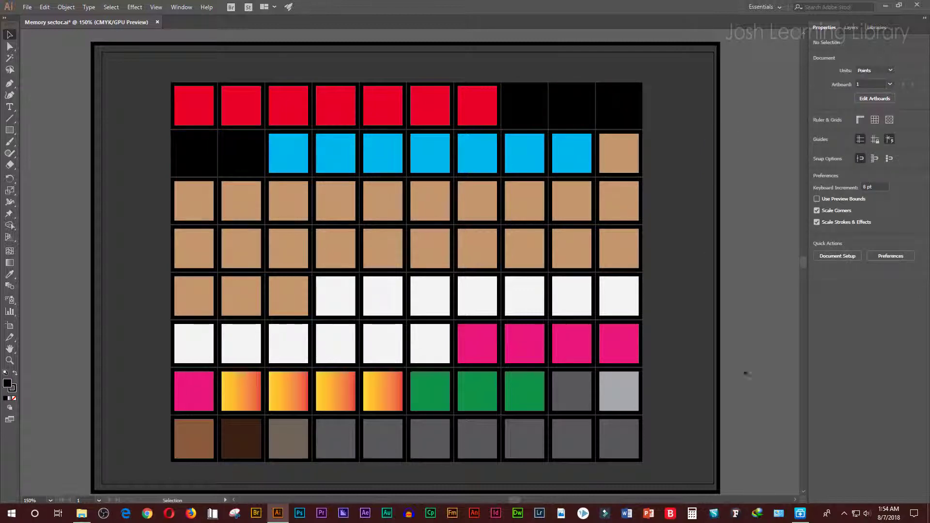
# Step: Fill the five pink squares in the sixth and seventh rows with black and clear the selection
pyautogui.click(478, 345)
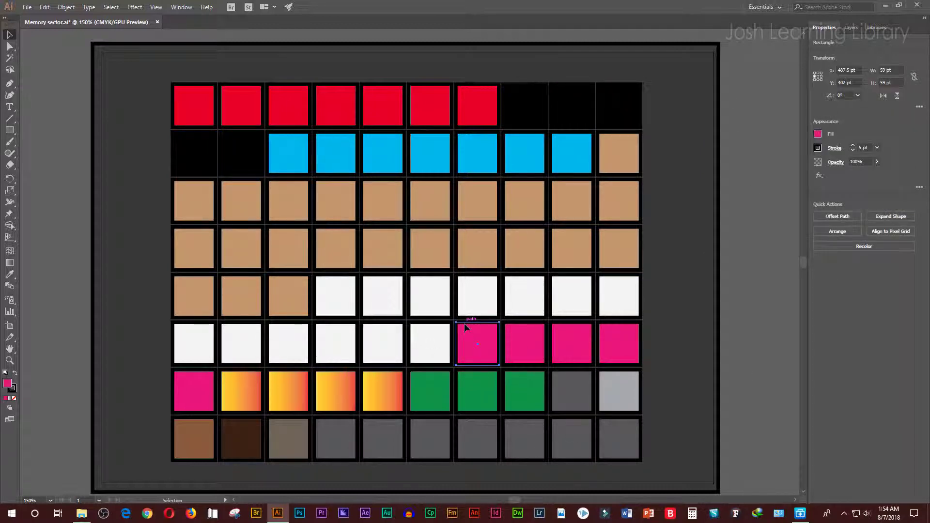
pyautogui.keyDown('shift'); pyautogui.click(524, 329); pyautogui.keyUp('shift')
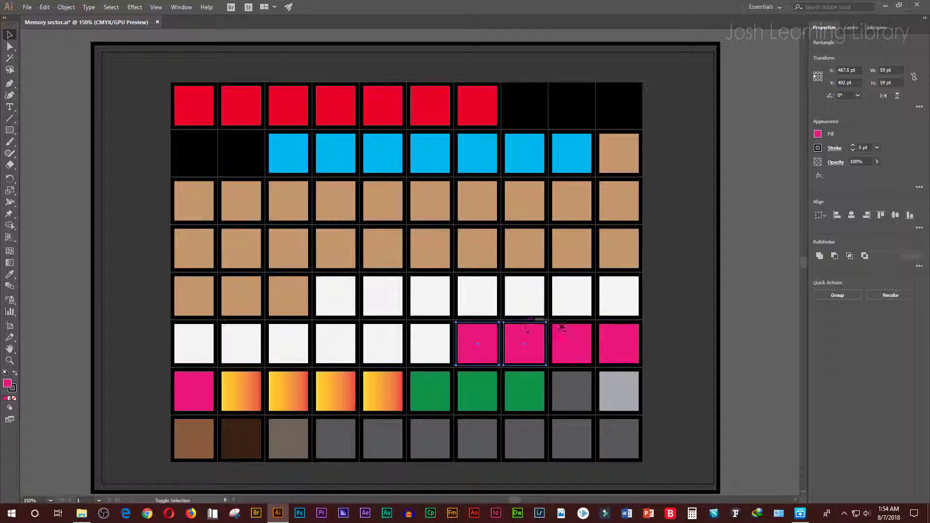
pyautogui.keyDown('shift'); pyautogui.click(563, 329); pyautogui.keyUp('shift')
pyautogui.keyDown('shift'); pyautogui.click(624, 324); pyautogui.keyUp('shift')
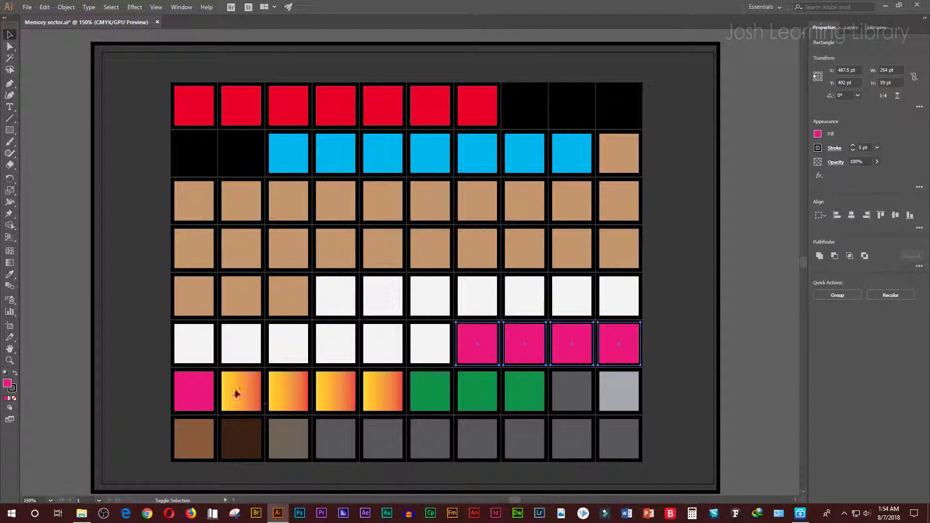
pyautogui.keyDown('shift'); pyautogui.click(196, 391); pyautogui.keyUp('shift')
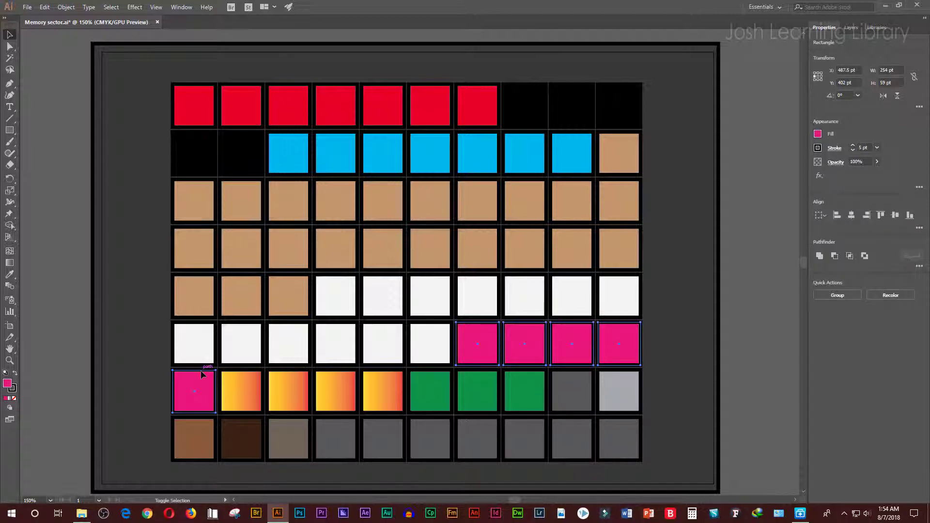
pyautogui.click(818, 135)
pyautogui.click(733, 168)
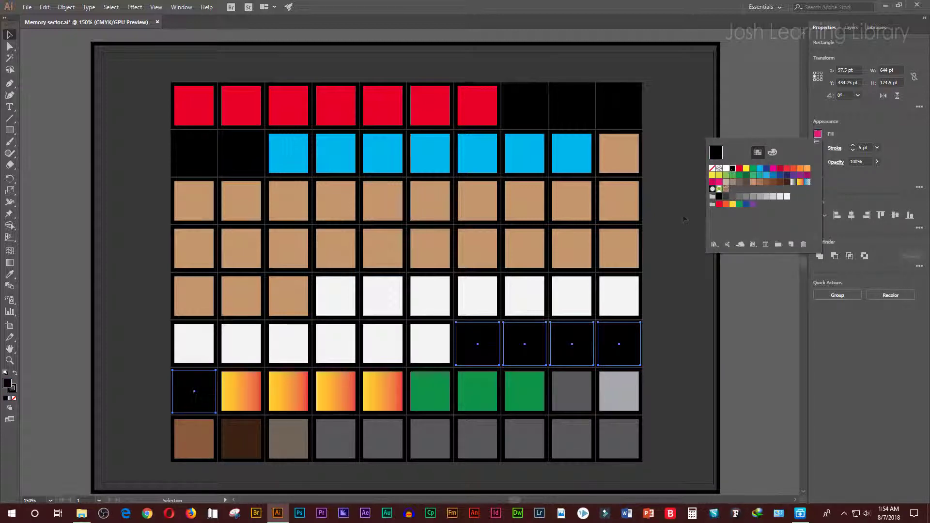
pyautogui.click(683, 219)
pyautogui.click(681, 285)
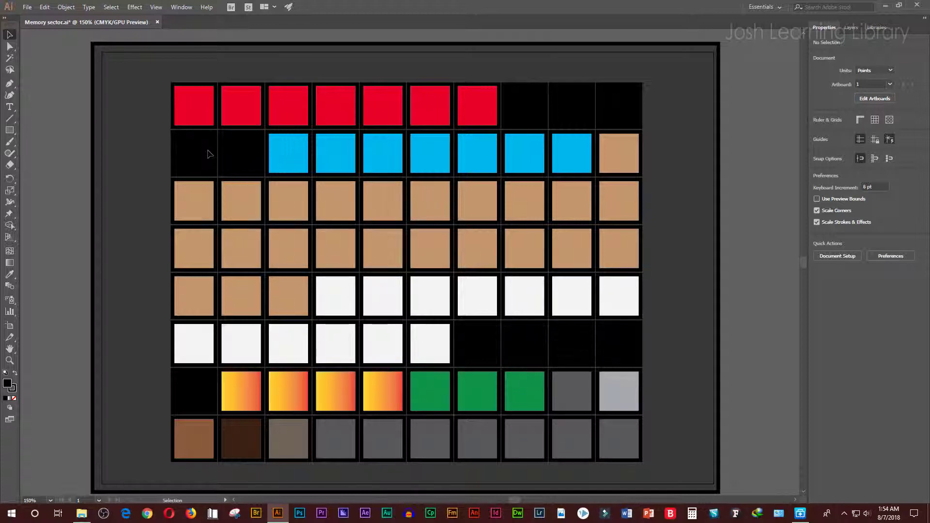
pyautogui.click(546, 103)
pyautogui.click(590, 103)
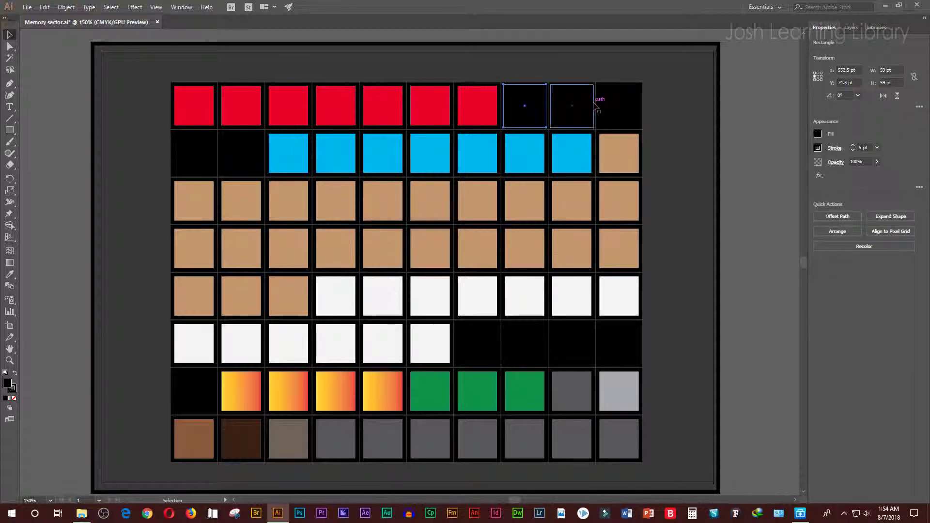
pyautogui.click(625, 107)
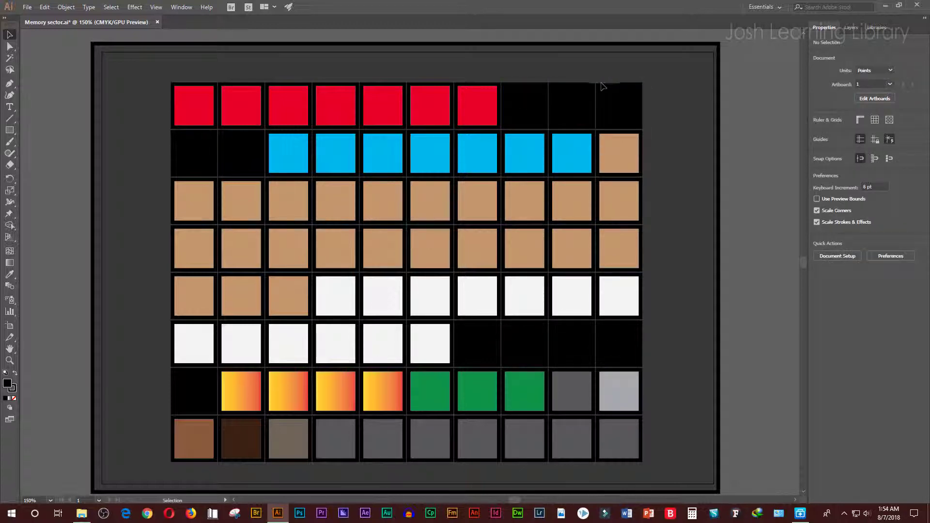
# Step: Fill the five black squares in the first two rows and the first two black squares in the sixth row with purple
pyautogui.click(521, 103)
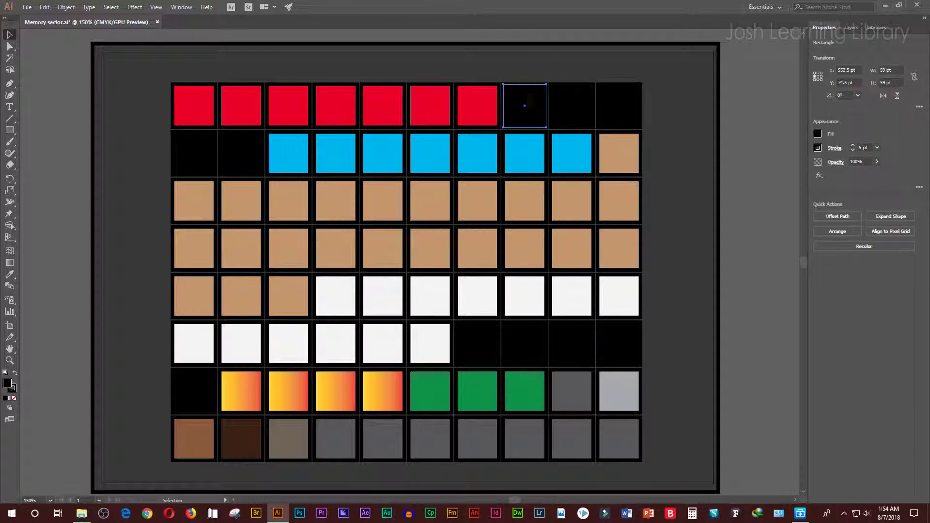
pyautogui.keyDown('shift'); pyautogui.click(570, 91); pyautogui.keyUp('shift')
pyautogui.keyDown('shift'); pyautogui.click(620, 86); pyautogui.keyUp('shift')
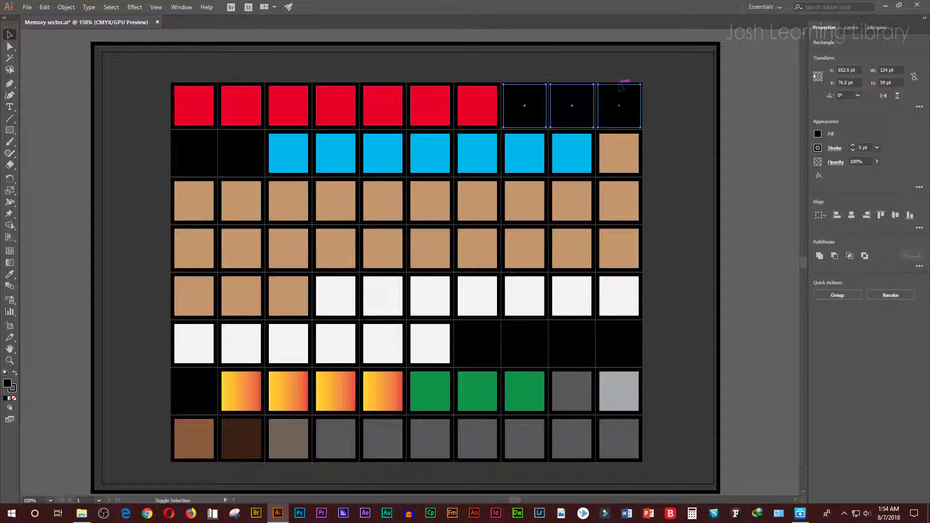
pyautogui.keyDown('shift'); pyautogui.click(204, 137); pyautogui.keyUp('shift')
pyautogui.keyDown('shift'); pyautogui.click(240, 137); pyautogui.keyUp('shift')
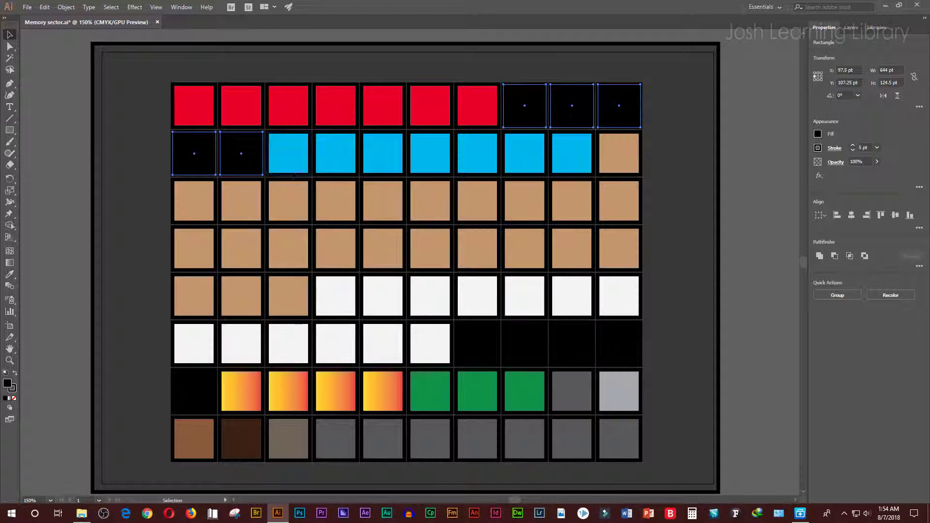
pyautogui.keyDown('shift'); pyautogui.click(477, 327); pyautogui.keyUp('shift')
pyautogui.keyDown('shift'); pyautogui.click(523, 327); pyautogui.keyUp('shift')
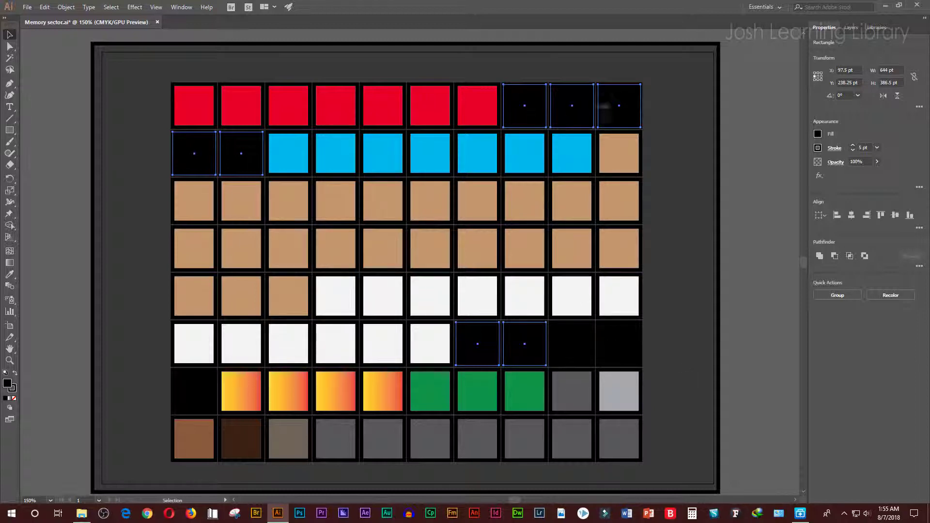
pyautogui.click(818, 134)
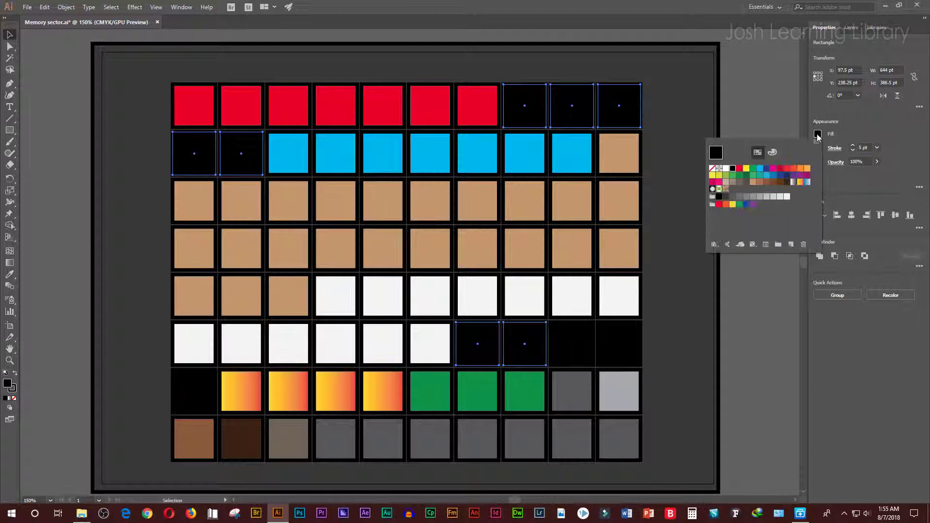
pyautogui.click(800, 175)
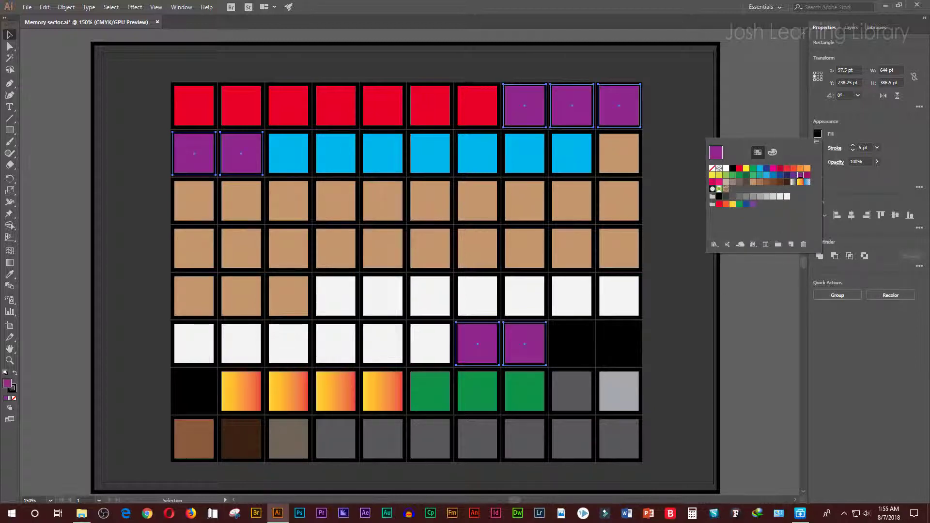
pyautogui.click(686, 320)
pyautogui.click(686, 315)
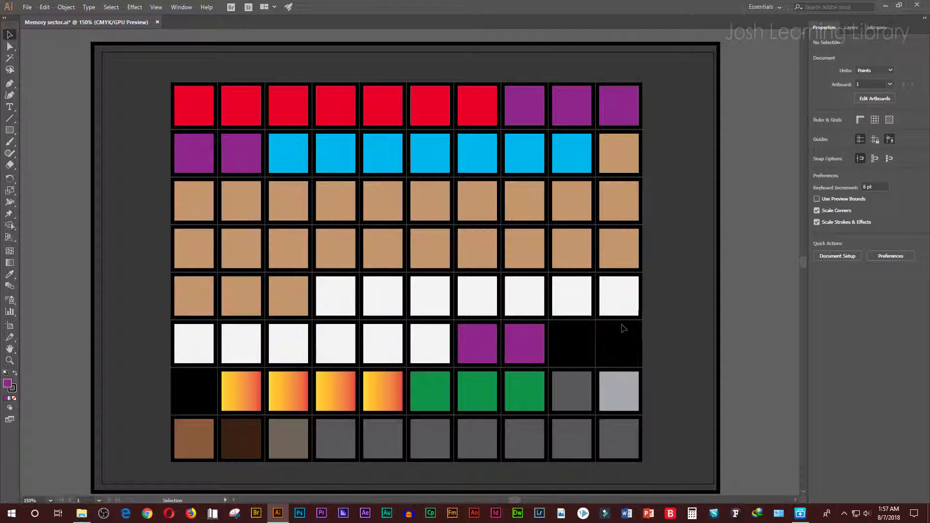
pyautogui.moveTo(490, 326); pyautogui.dragTo(521, 328)
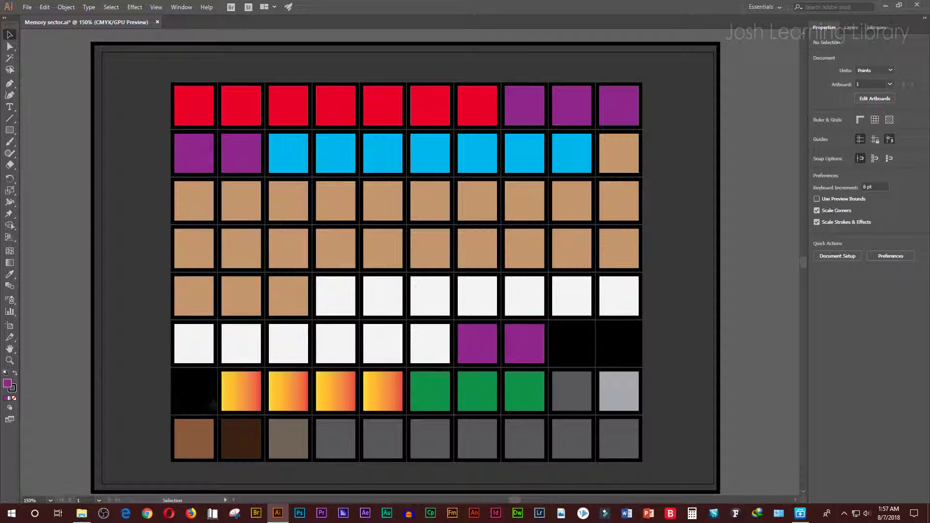